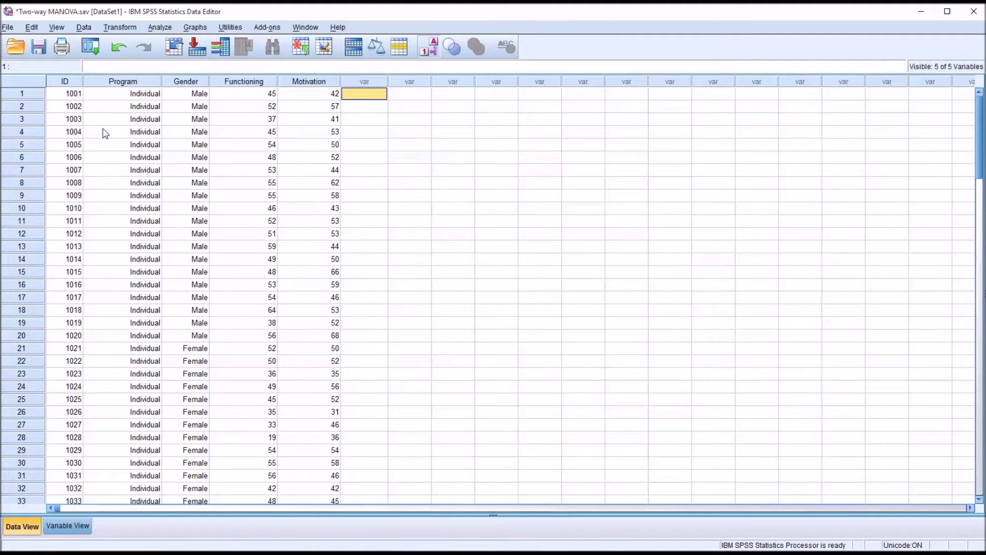
# Examine the ID, Program, Gender, Functioning and Motivation columns of the dataset one by one
pyautogui.click(65, 83)
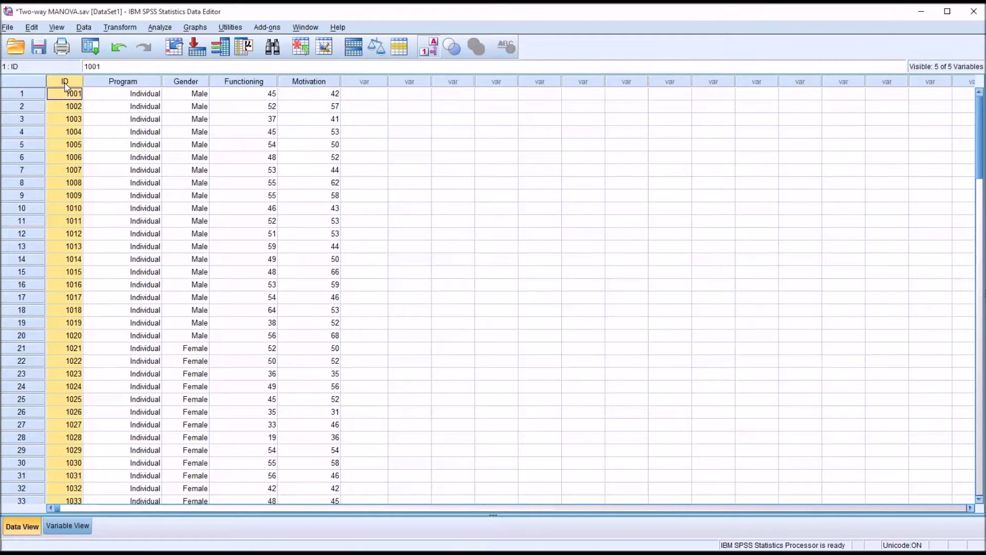
pyautogui.click(64, 95)
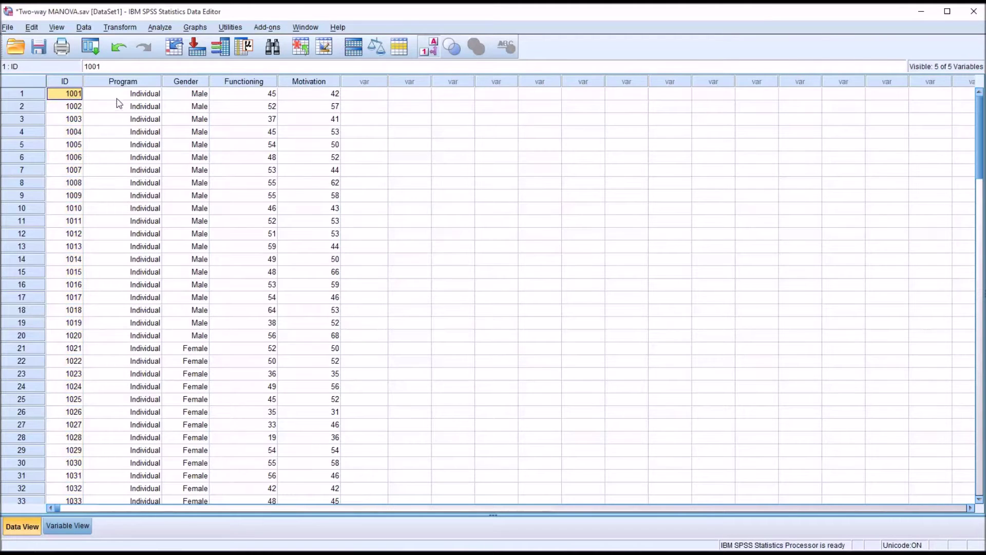
pyautogui.click(123, 83)
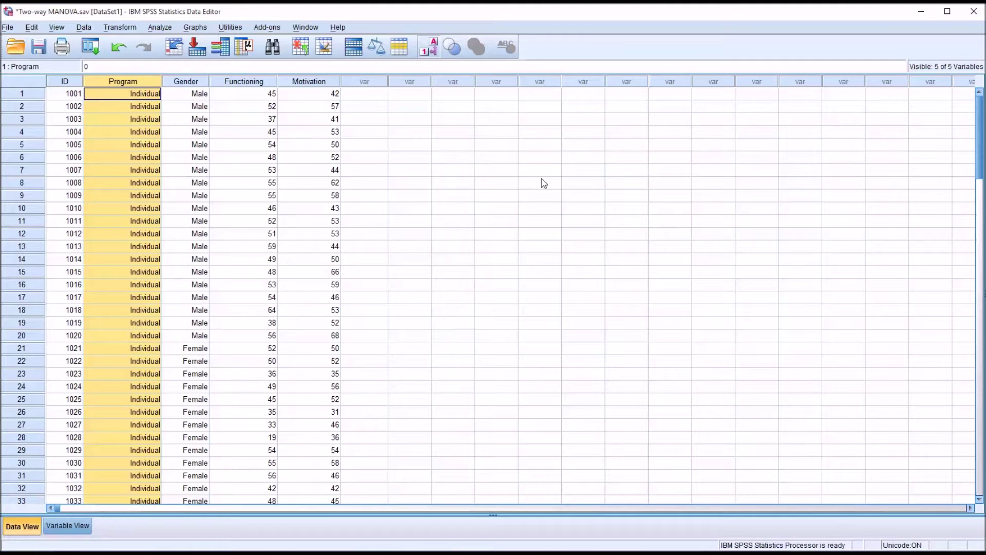
pyautogui.moveTo(982, 144); pyautogui.dragTo(963, 136)
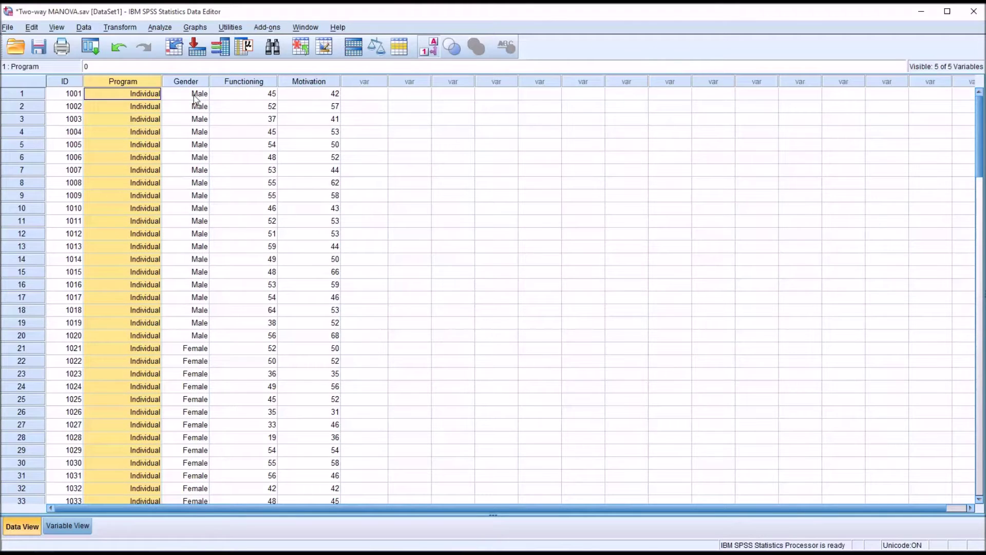
pyautogui.click(181, 81)
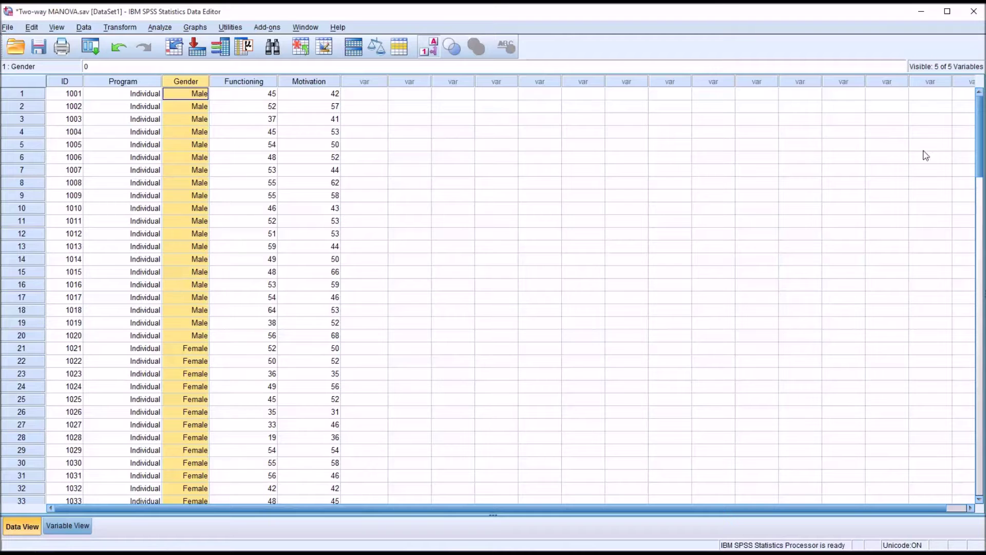
pyautogui.moveTo(980, 138)
pyautogui.mouseDown()
pyautogui.moveTo(979, 159)
pyautogui.moveTo(978, 127)
pyautogui.mouseUp()
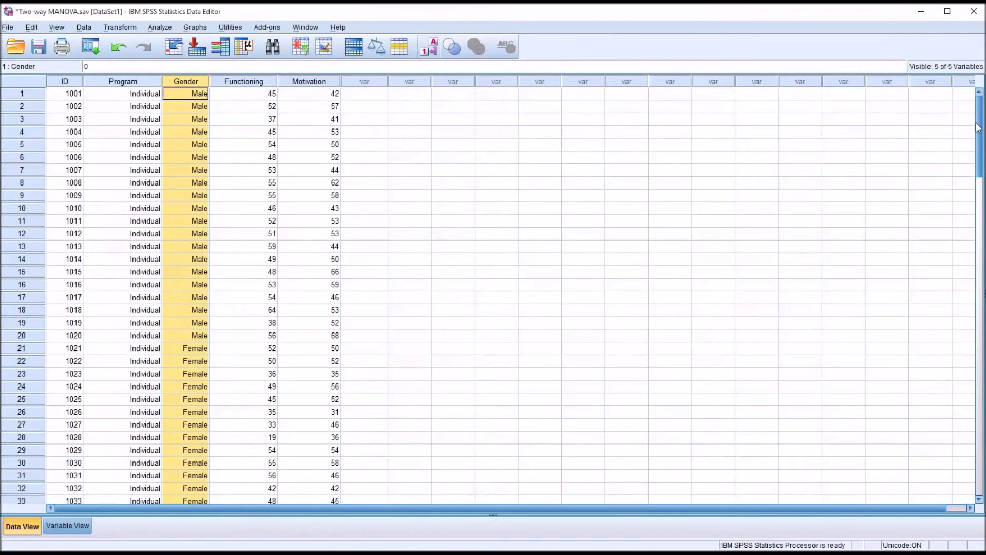
pyautogui.click(259, 84)
pyautogui.click(294, 86)
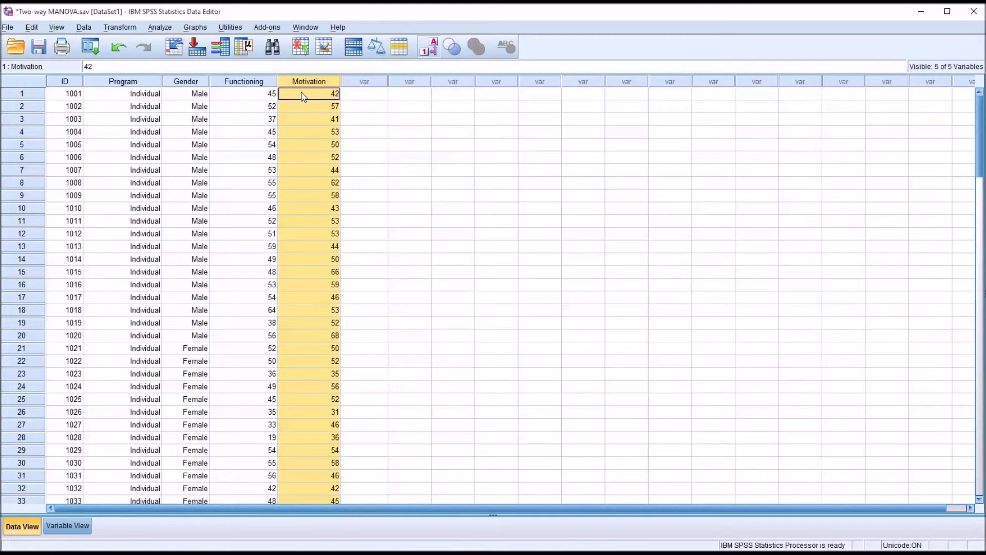
pyautogui.click(348, 98)
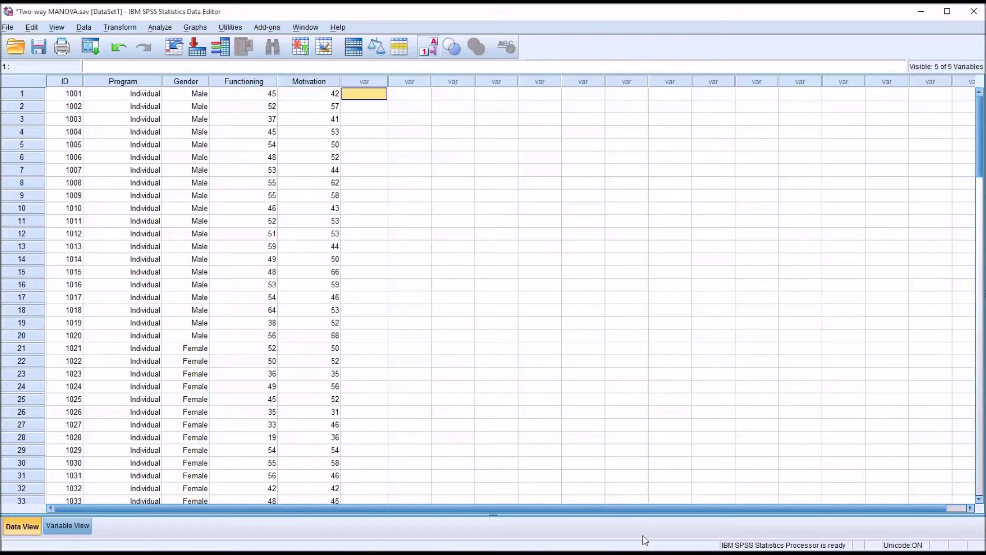
# Examine the Functioning and Motivation outcome columns together, comparing them with the Program and Gender factor columns separately
pyautogui.click(260, 83)
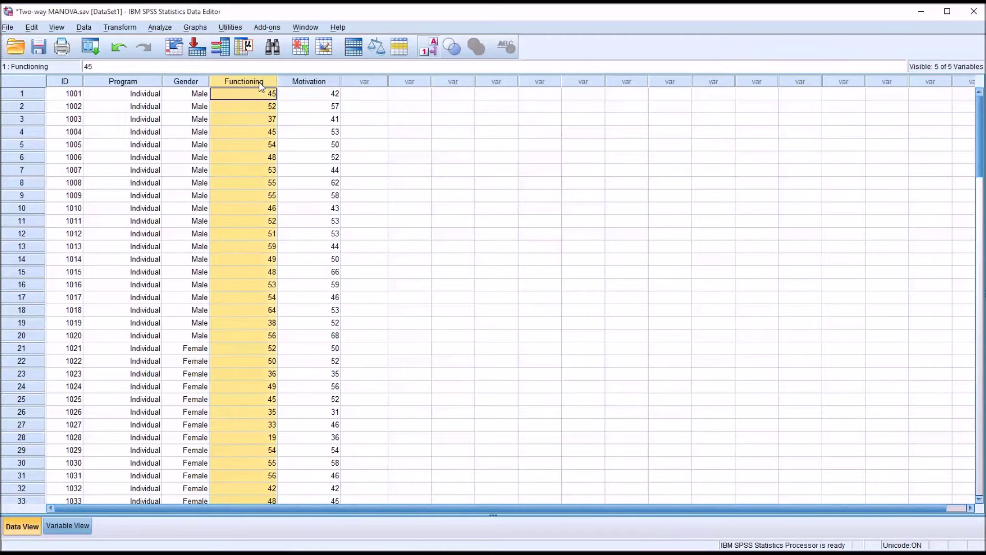
pyautogui.moveTo(261, 83); pyautogui.dragTo(284, 84)
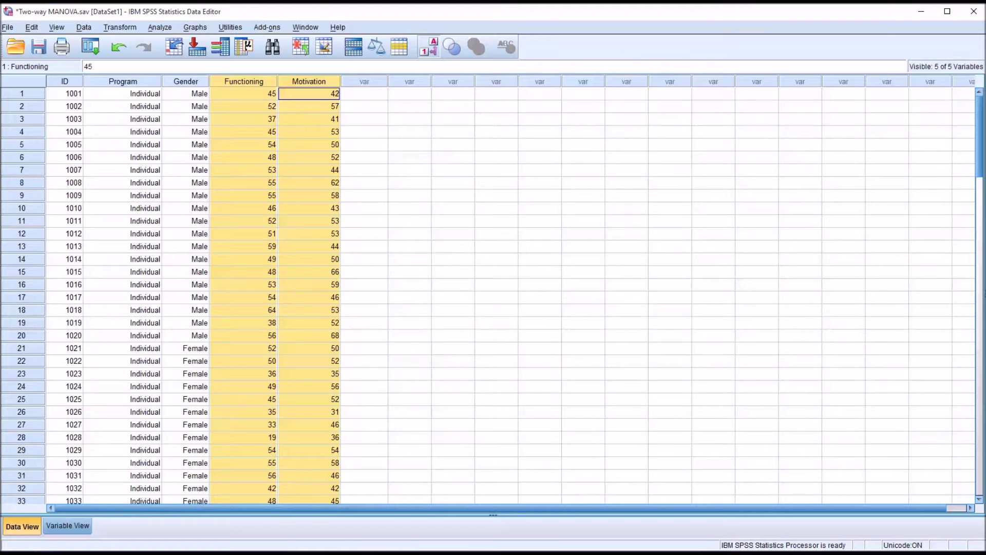
pyautogui.click(373, 96)
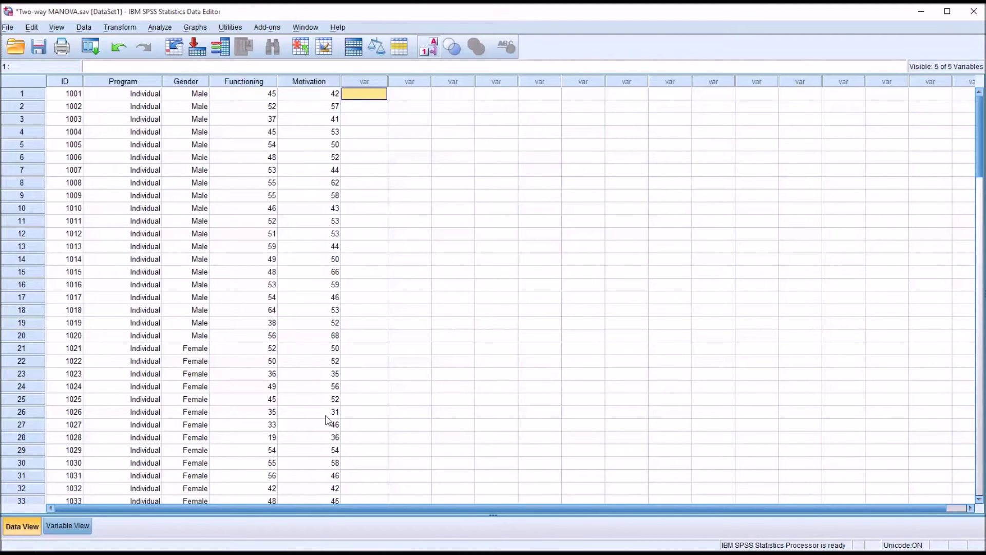
pyautogui.click(123, 82)
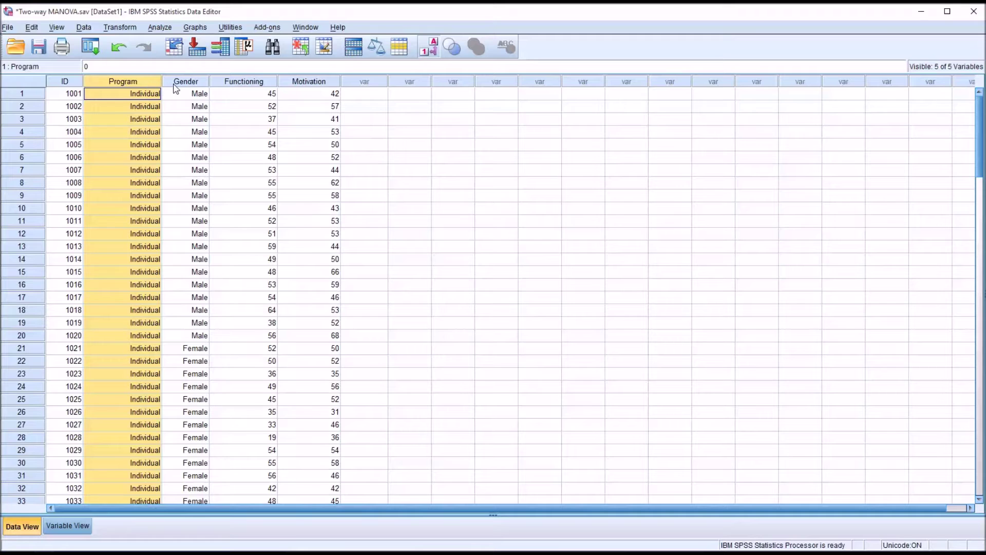
pyautogui.moveTo(244, 85); pyautogui.dragTo(291, 87)
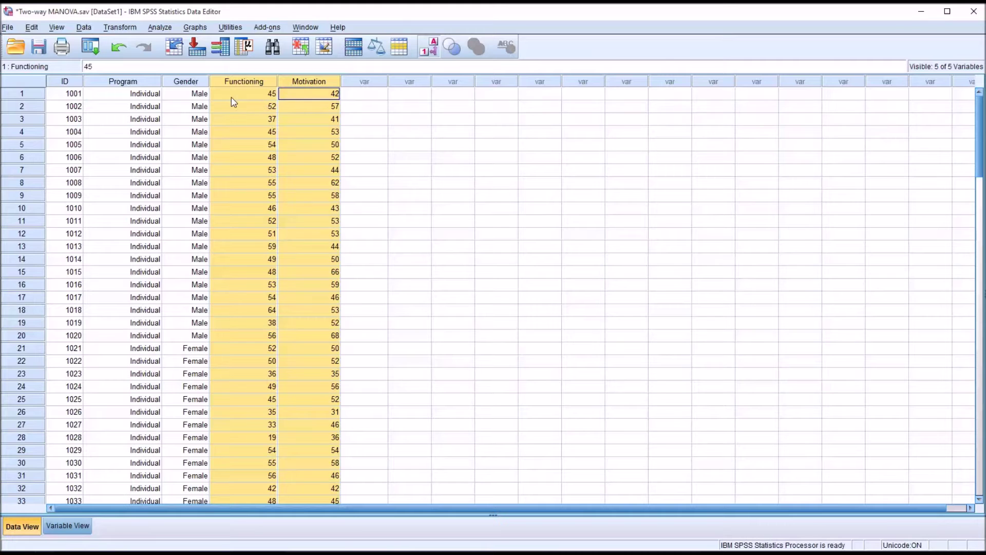
pyautogui.click(123, 82)
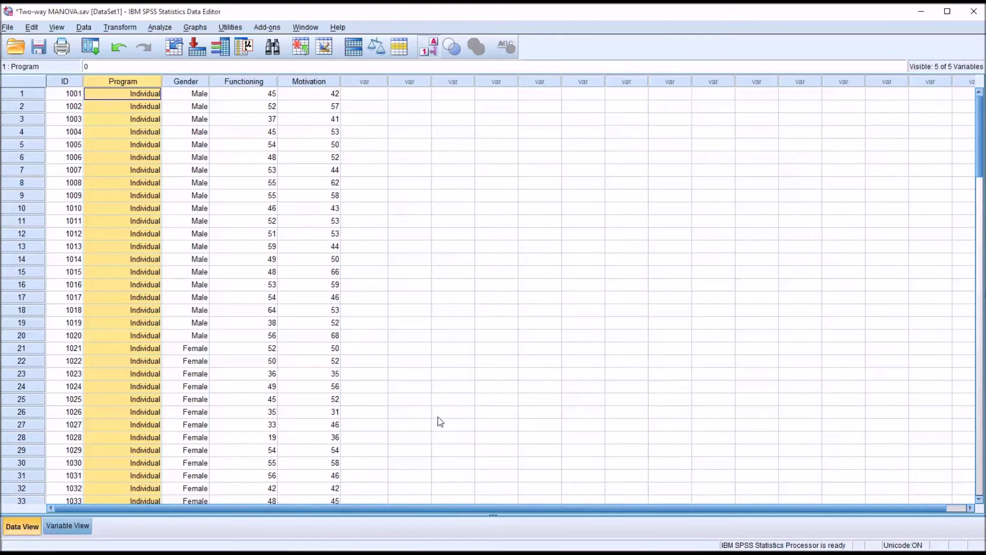
pyautogui.click(105, 96)
pyautogui.click(111, 118)
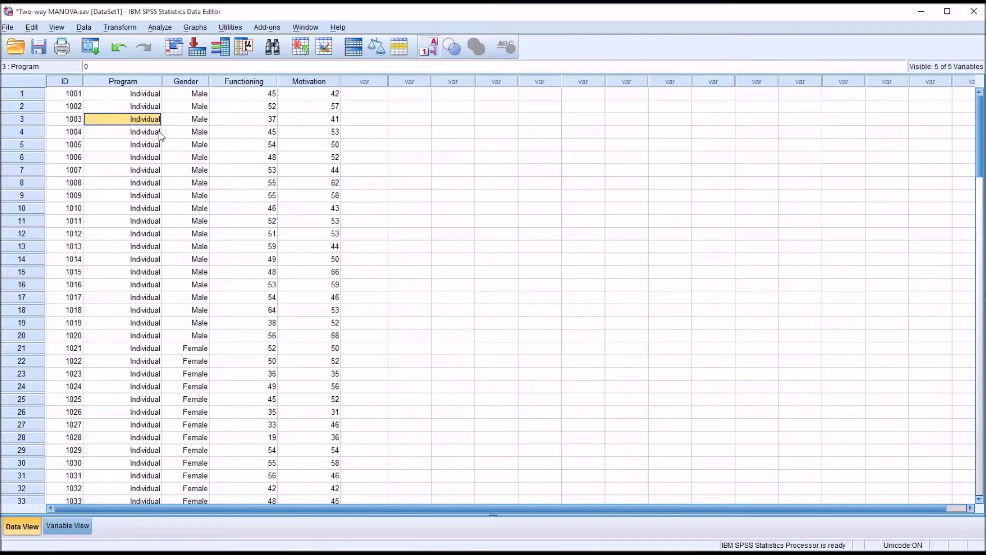
pyautogui.moveTo(981, 172); pyautogui.dragTo(965, 159)
pyautogui.click(191, 82)
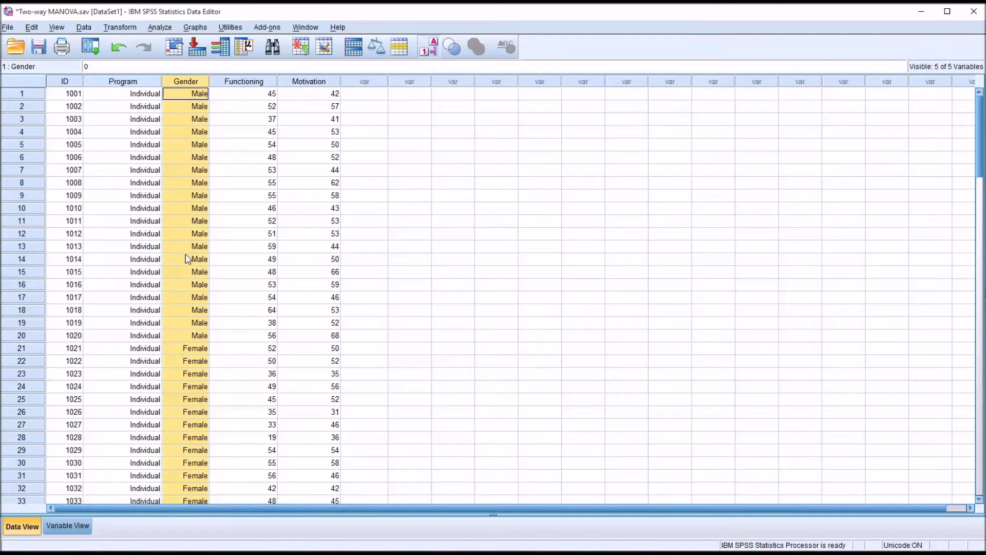
pyautogui.click(245, 96)
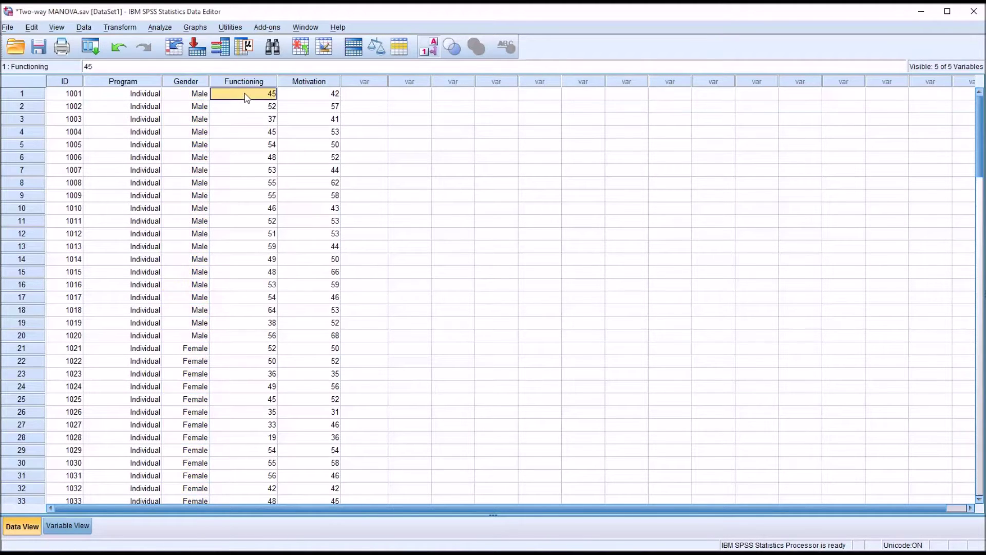
pyautogui.moveTo(247, 97); pyautogui.dragTo(291, 94)
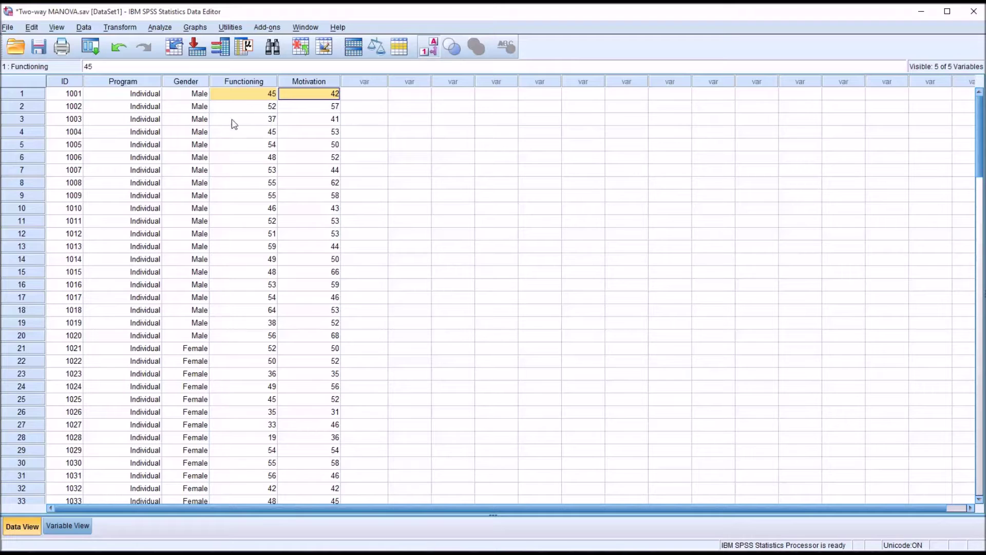
# Examine the Program and Gender values as a combination alongside the Functioning and Motivation scores in the first case
pyautogui.click(131, 96)
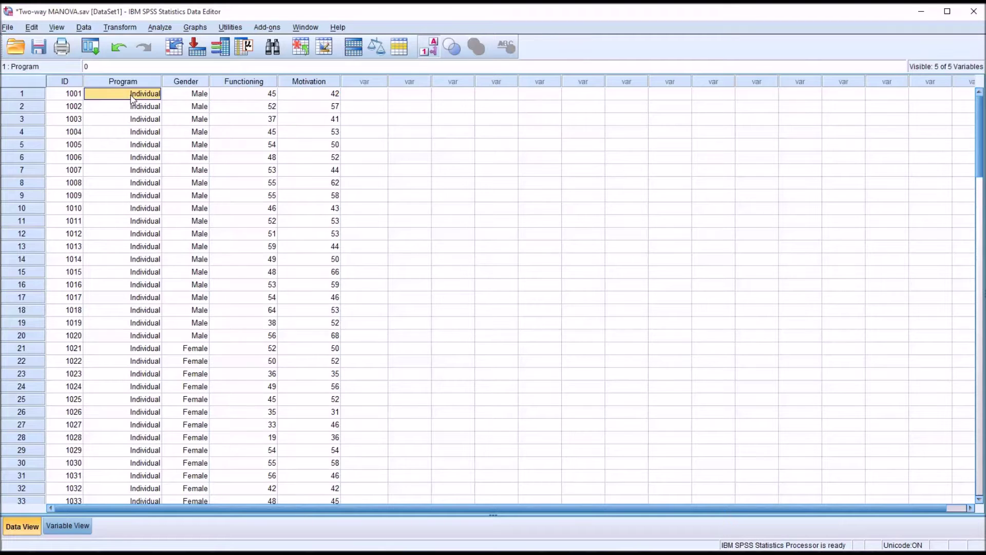
pyautogui.click(165, 100)
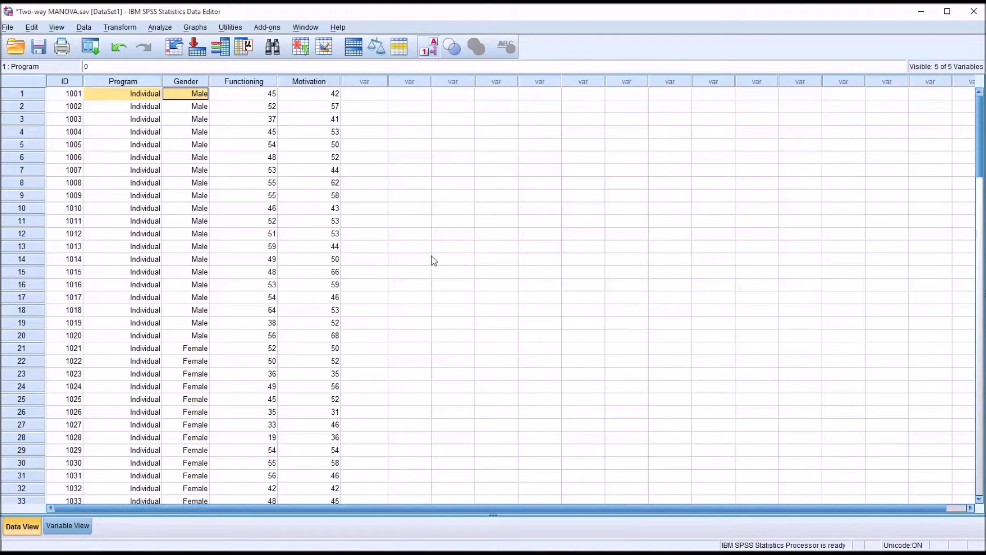
pyautogui.click(272, 96)
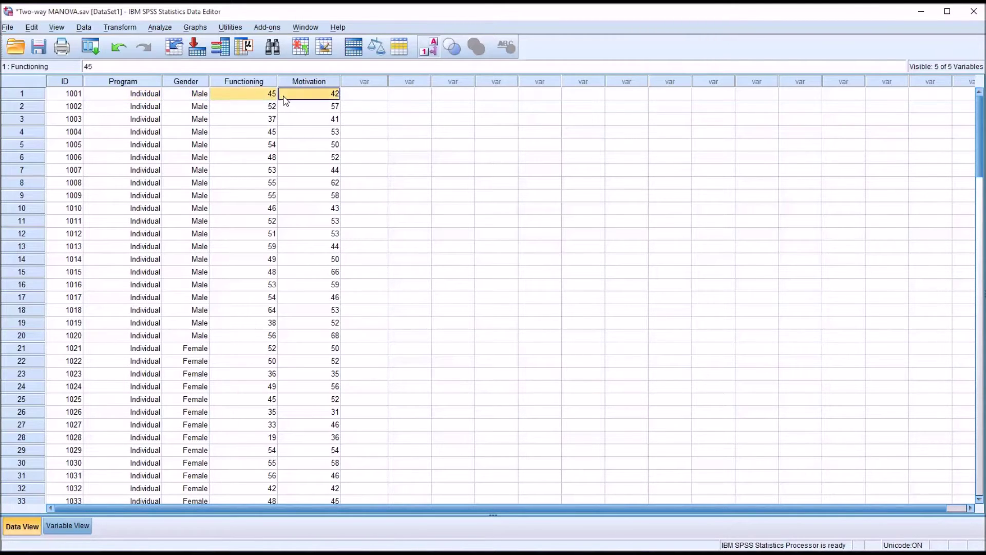
pyautogui.click(143, 98)
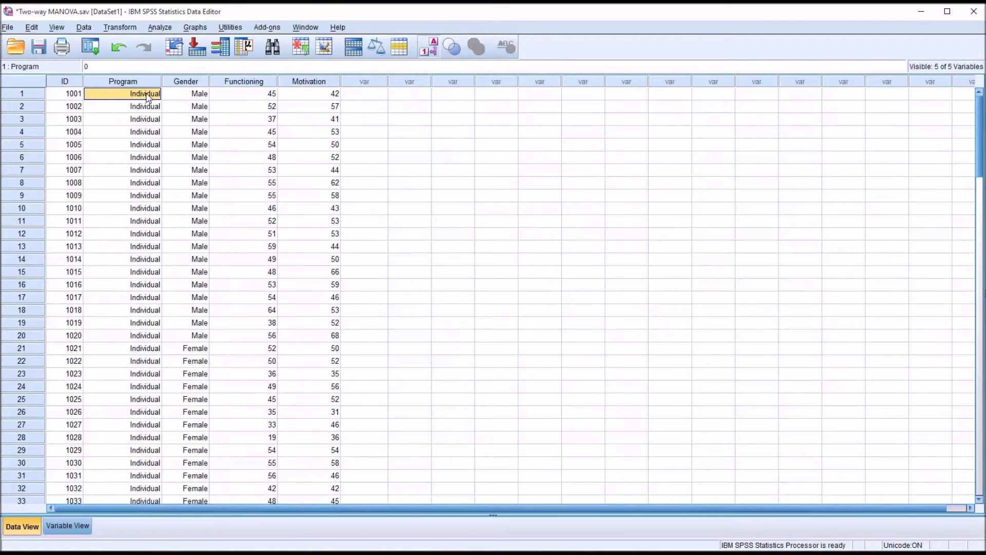
pyautogui.click(175, 95)
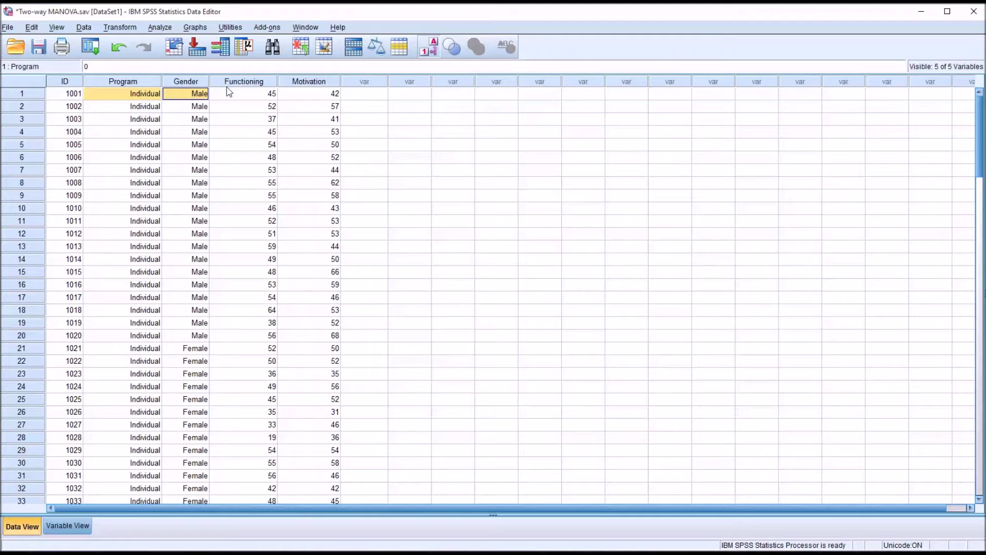
pyautogui.click(272, 96)
pyautogui.click(286, 99)
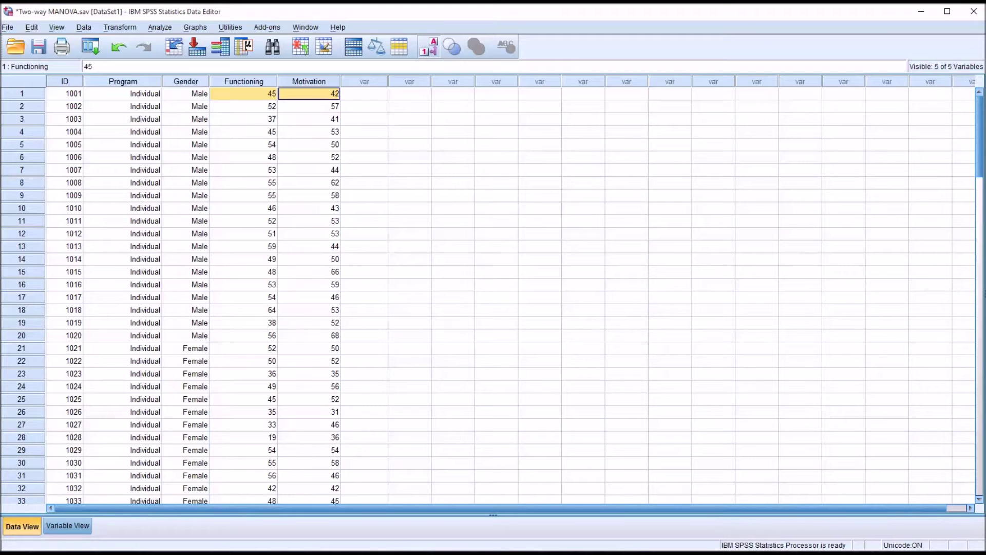
pyautogui.click(136, 83)
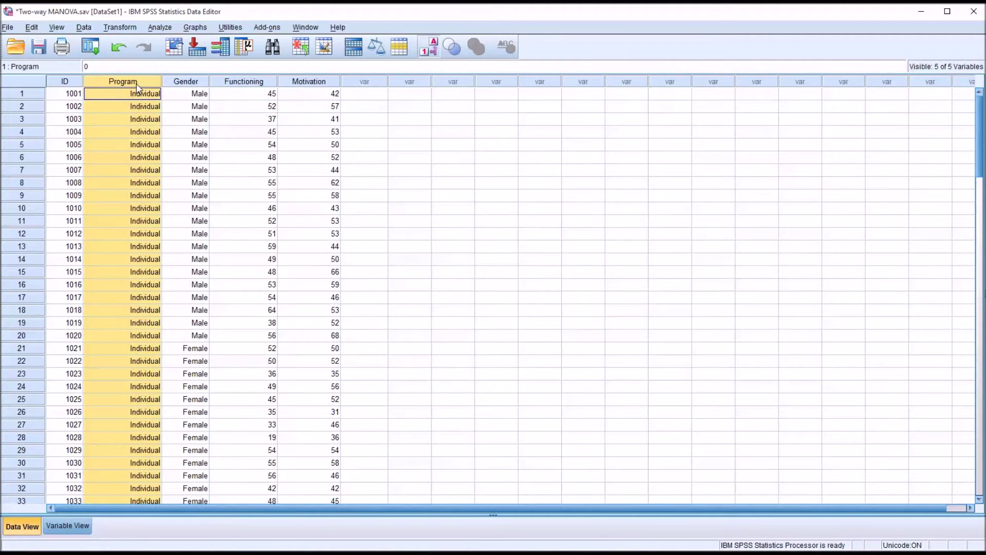
pyautogui.click(185, 83)
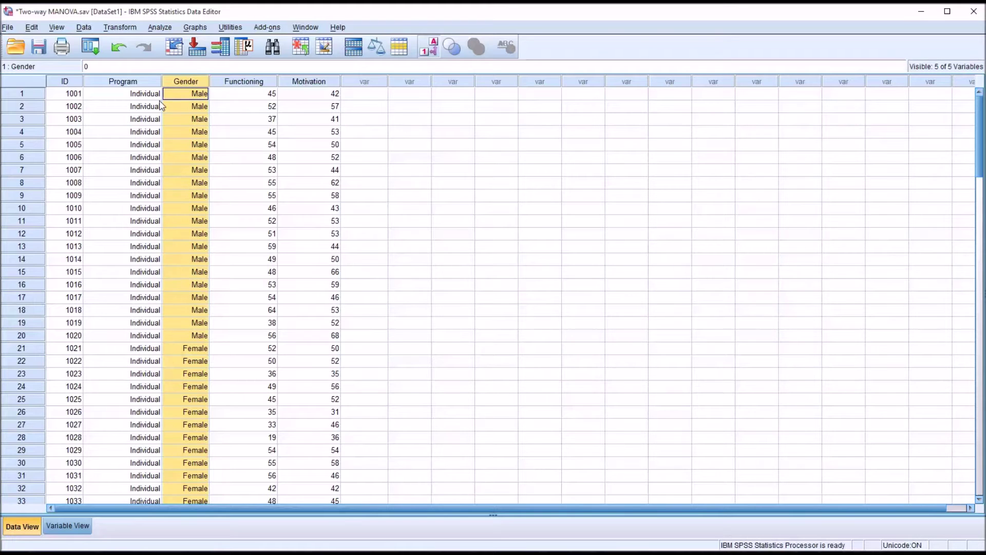
pyautogui.click(119, 96)
pyautogui.moveTo(119, 97); pyautogui.dragTo(177, 98)
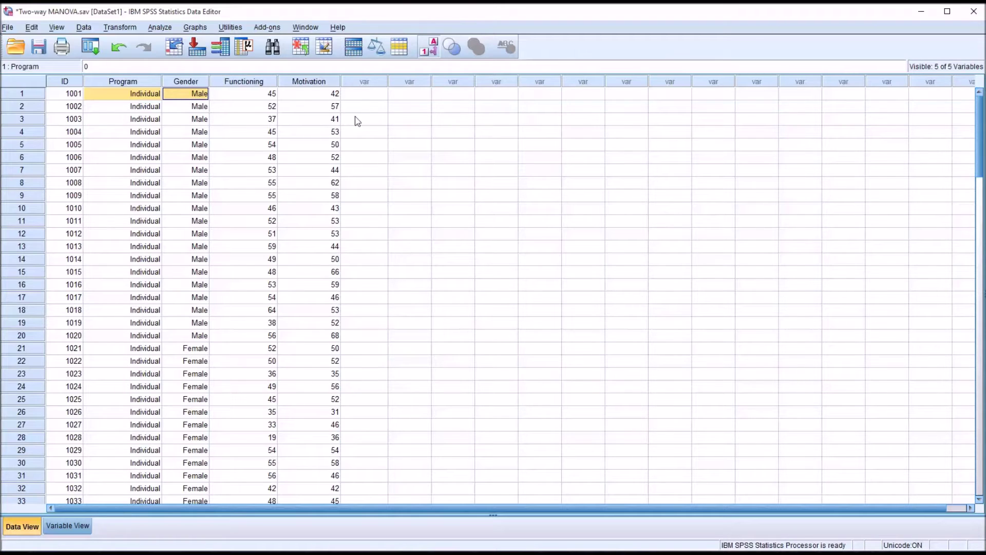
pyautogui.click(363, 96)
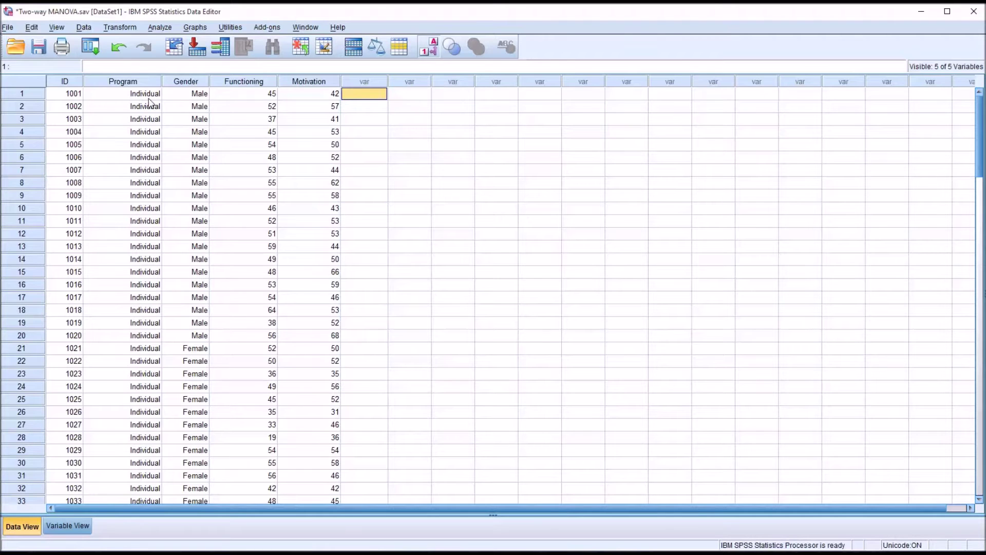
# Examine the Program-by-Gender cells by highlighting the Individual/Male cases in rows 1–20 and the Group/Female cases in rows 61–80
pyautogui.click(116, 98)
pyautogui.click(180, 99)
pyautogui.moveTo(147, 97); pyautogui.dragTo(185, 339)
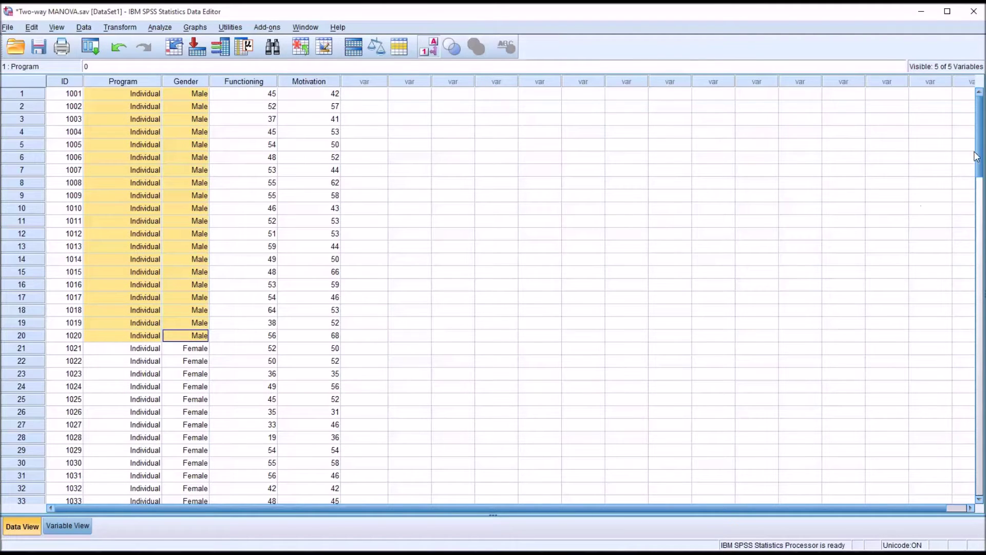
pyautogui.moveTo(979, 155); pyautogui.dragTo(975, 292)
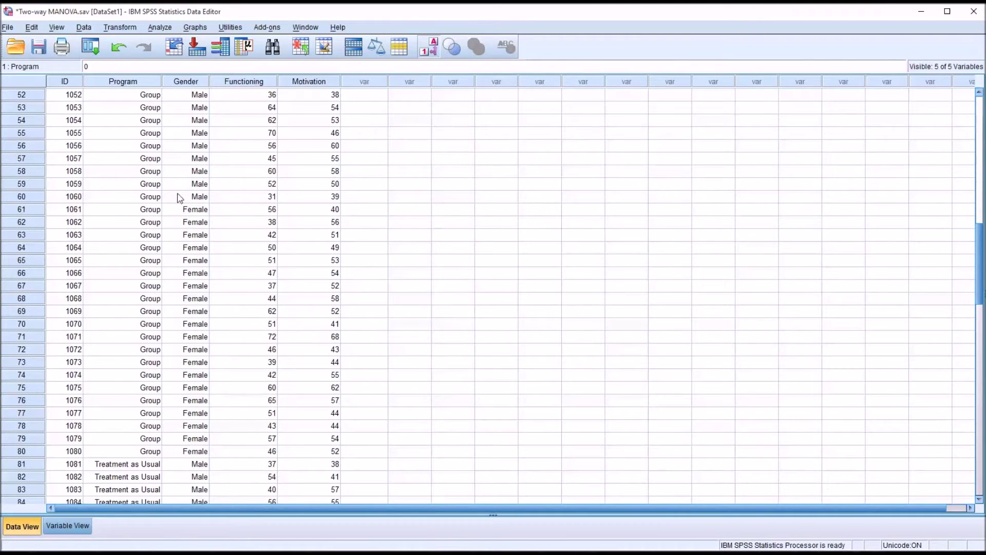
pyautogui.click(134, 198)
pyautogui.click(125, 210)
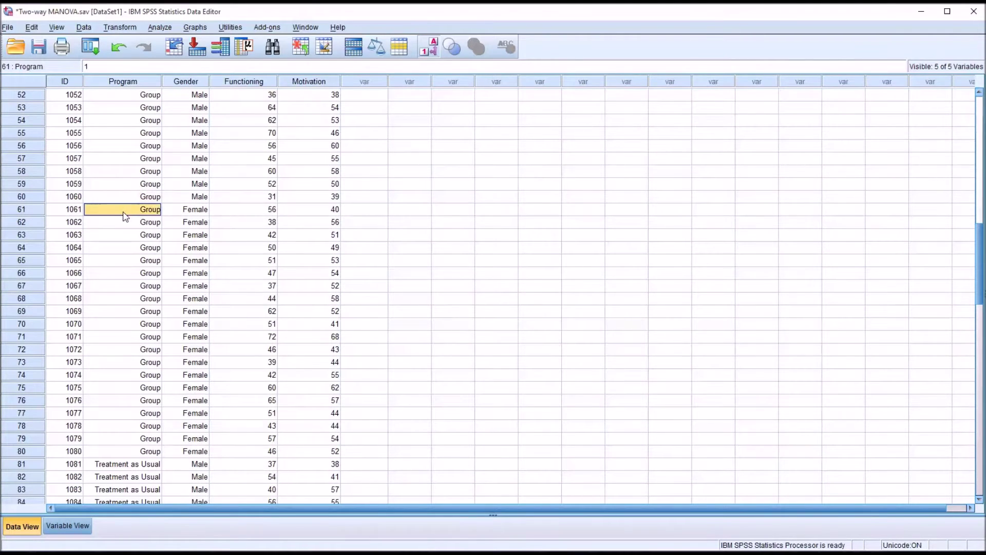
pyautogui.click(123, 222)
pyautogui.moveTo(126, 212); pyautogui.dragTo(186, 451)
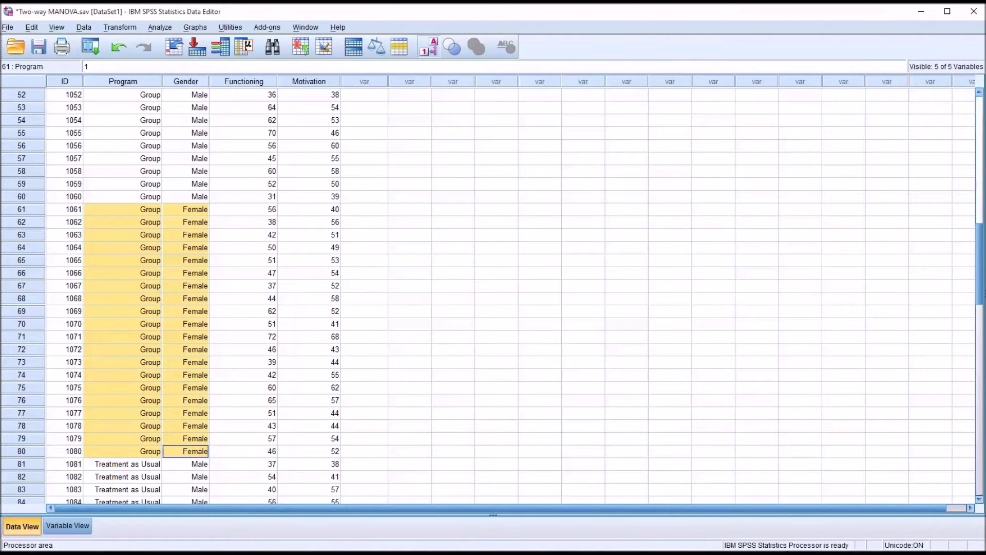
pyautogui.moveTo(979, 286); pyautogui.dragTo(979, 156)
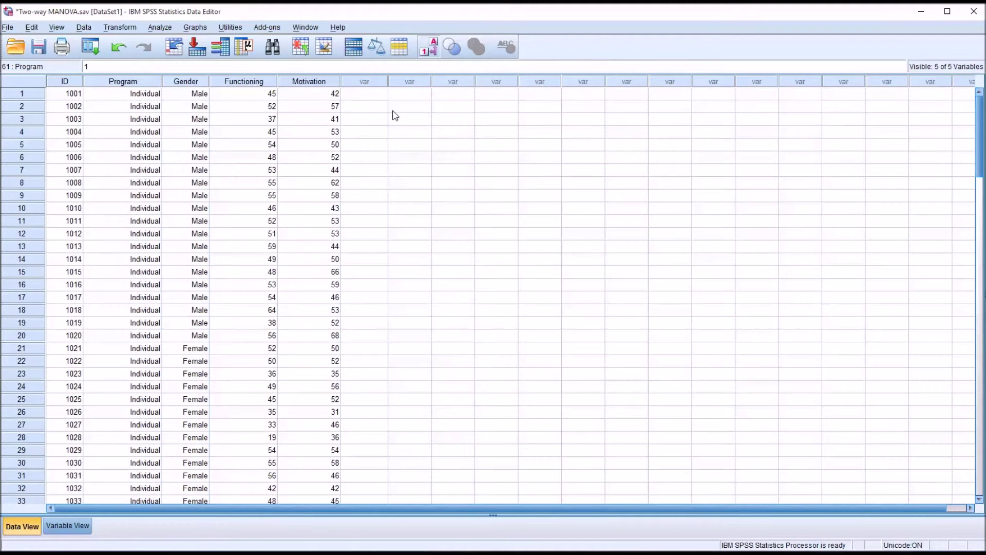
pyautogui.click(381, 96)
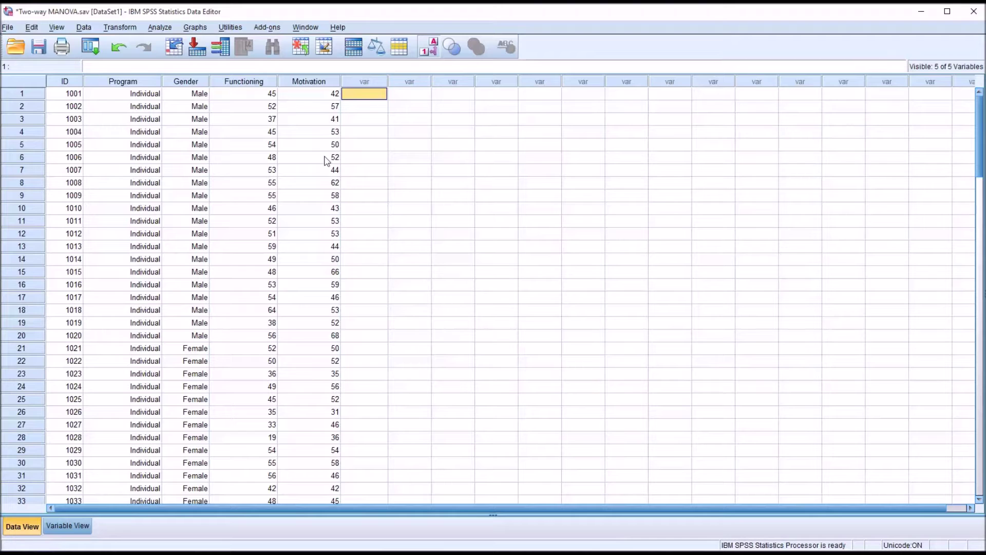
# Set up an Explore analysis from Descriptive Statistics with Functioning and Motivation as the dependent variables
pyautogui.click(246, 82)
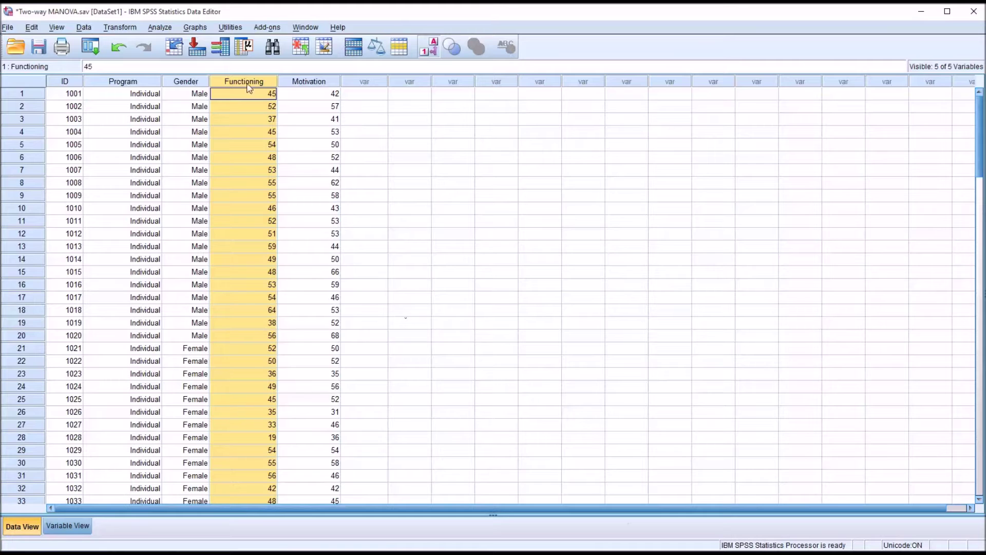
pyautogui.click(298, 82)
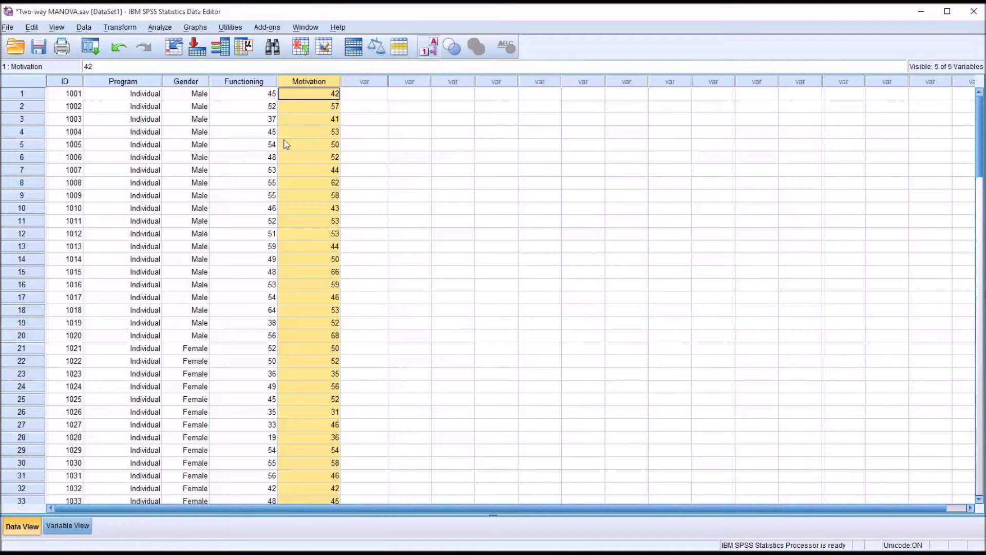
pyautogui.click(153, 29)
pyautogui.moveTo(188, 59)
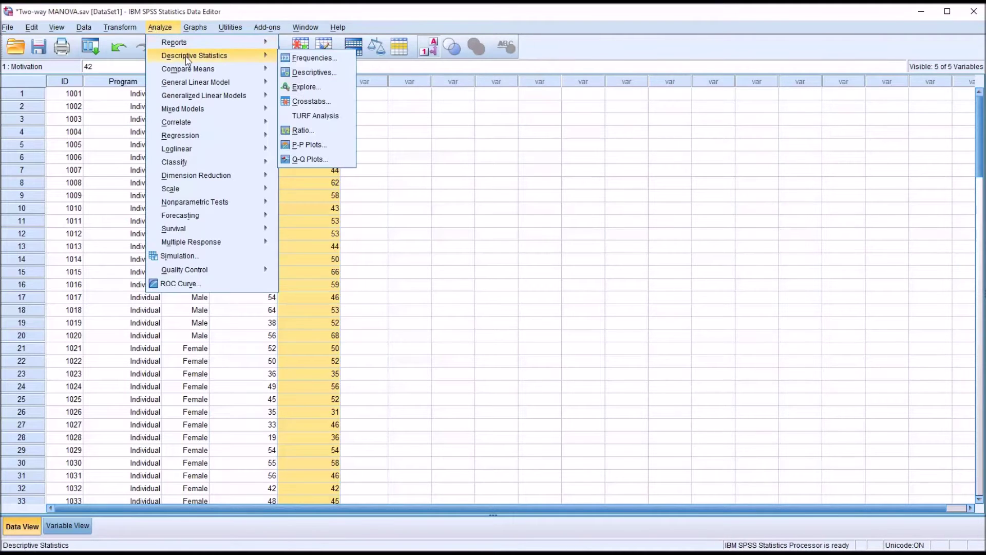
pyautogui.click(305, 88)
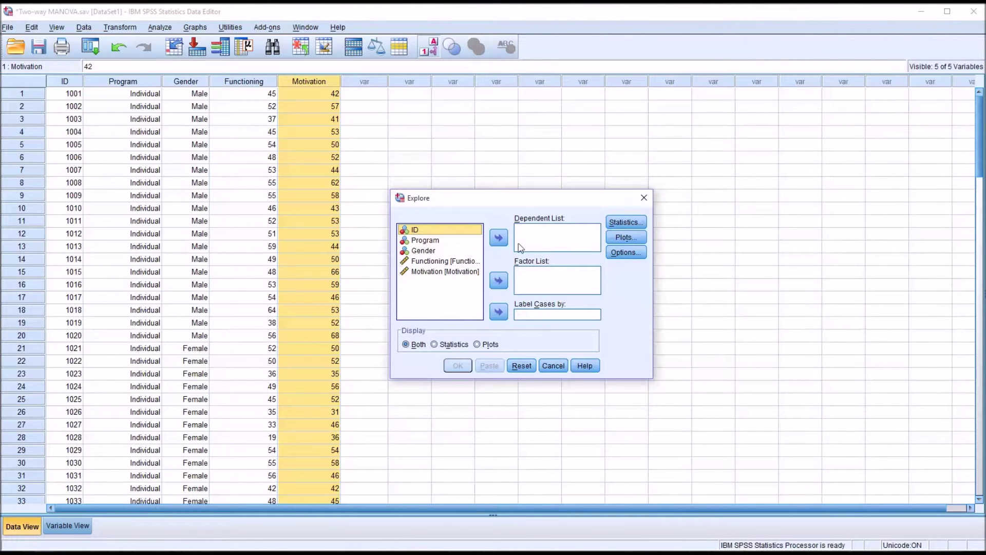
pyautogui.click(463, 262)
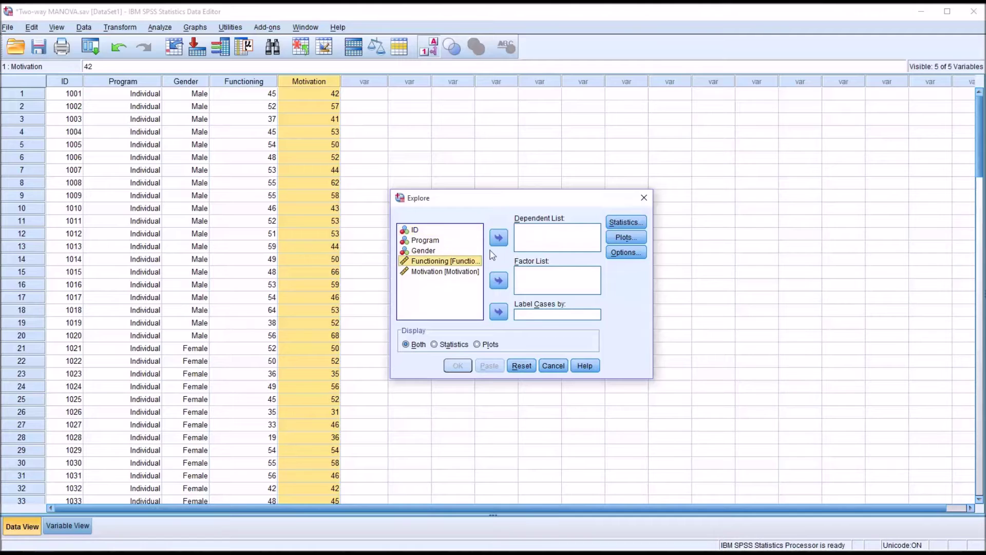
pyautogui.click(499, 238)
pyautogui.click(465, 262)
pyautogui.click(495, 240)
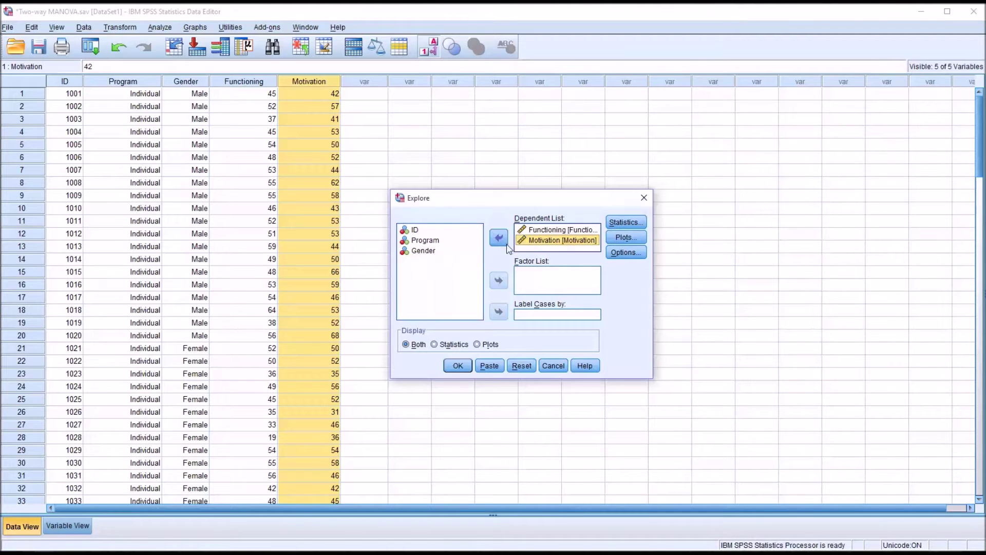
# Run the Explore analysis with normality plots with tests and review the Tests of Normality table
pyautogui.click(625, 239)
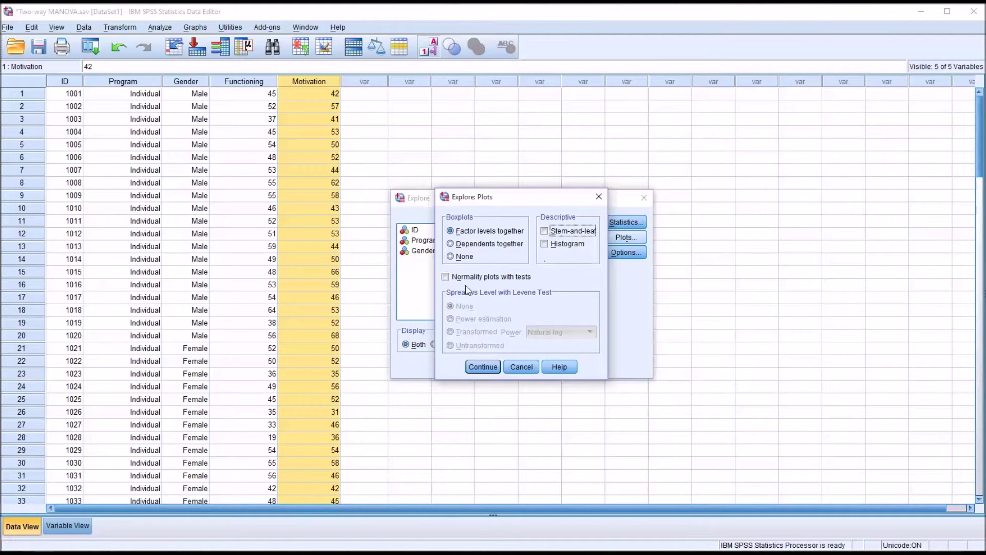
pyautogui.click(446, 278)
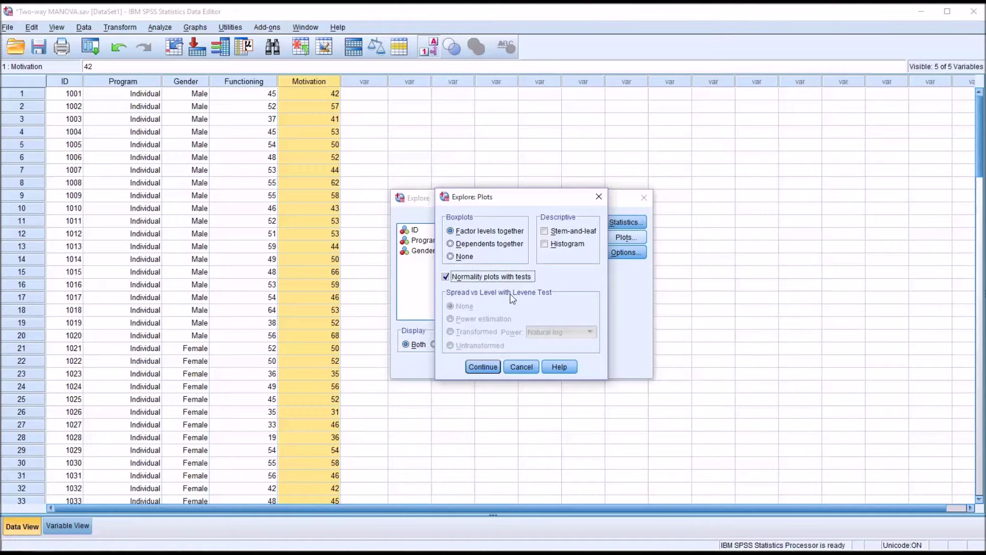
pyautogui.click(486, 367)
pyautogui.click(457, 365)
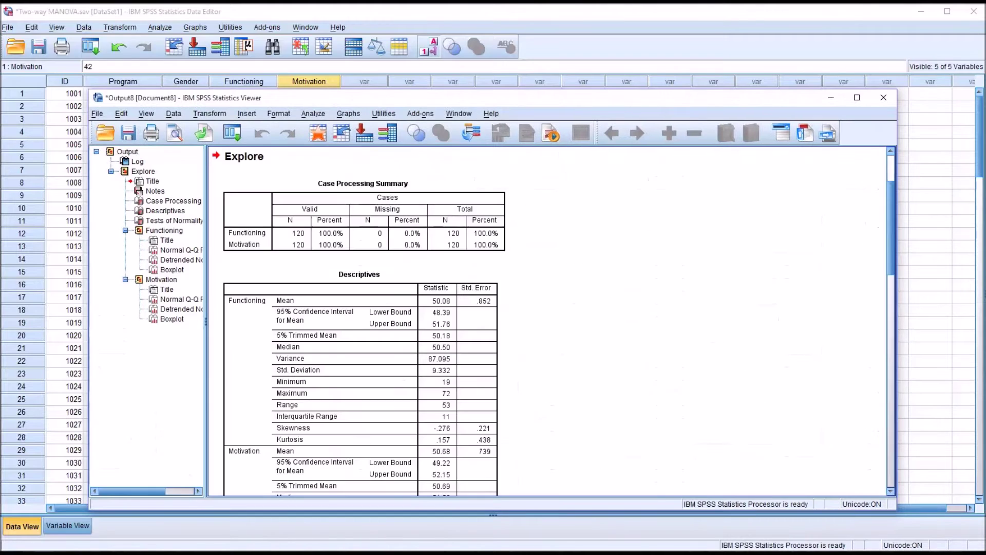
pyautogui.scroll(-3, 891, 285)
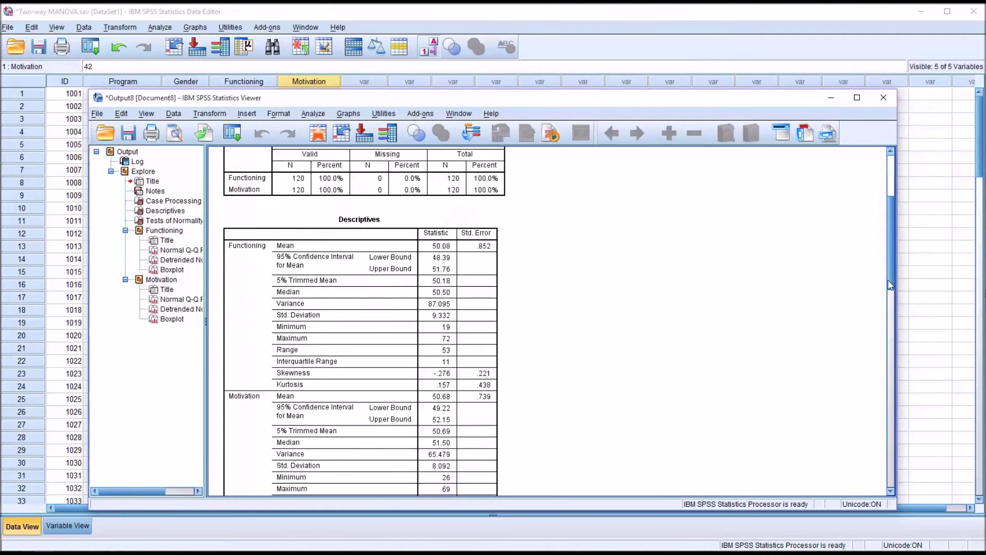
pyautogui.scroll(-15, 890, 285)
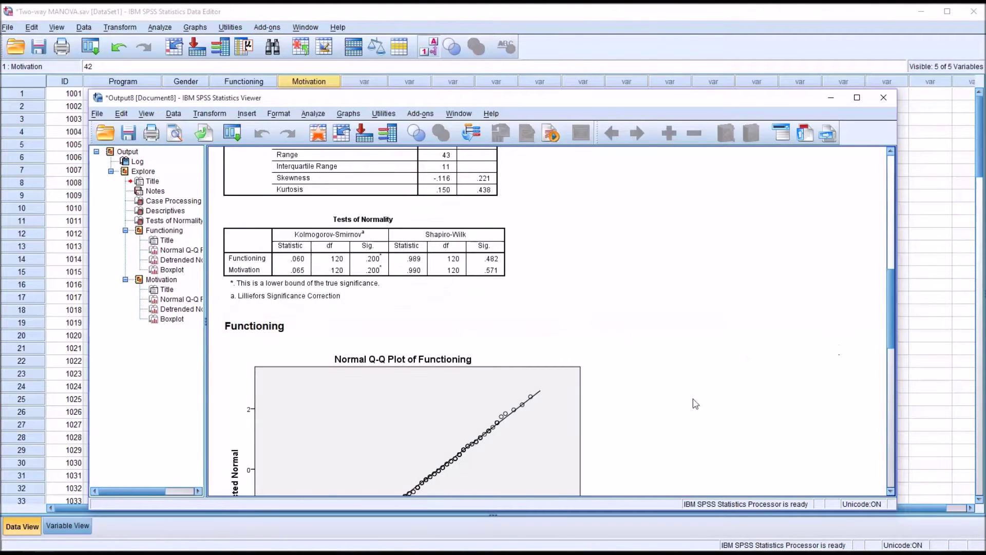
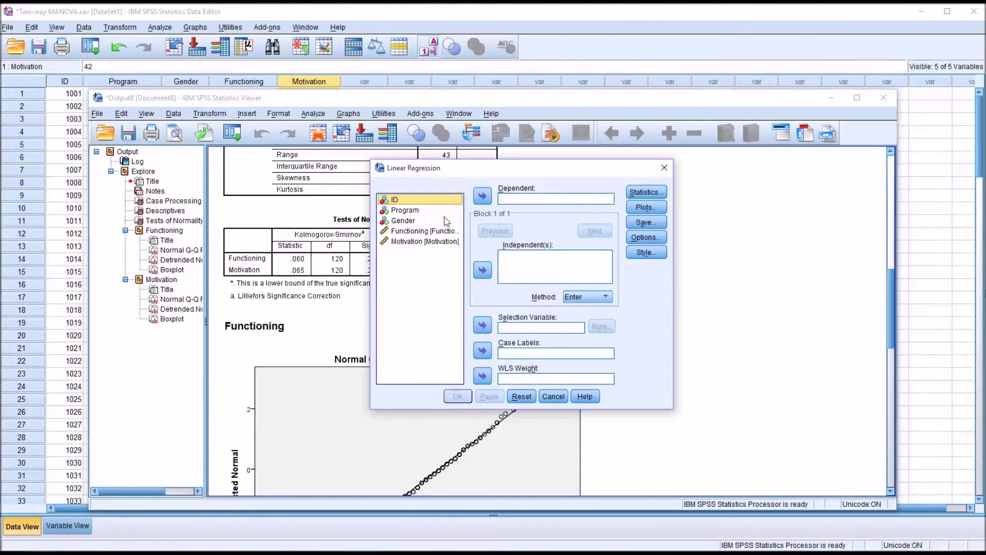
# Set up the linear regression with Program as the dependent variable and Functioning and Motivation as the independents, using the Enter method
pyautogui.click(429, 210)
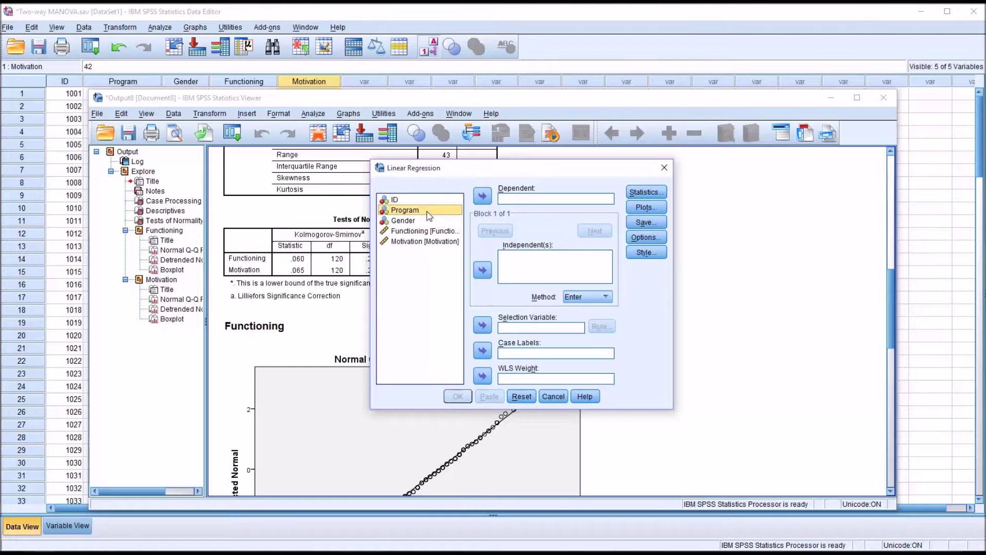
pyautogui.click(481, 197)
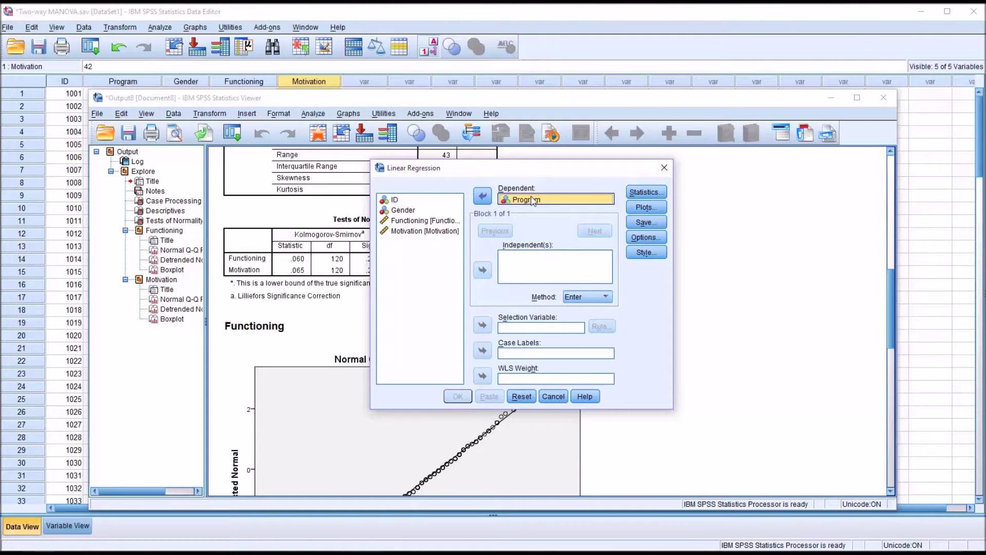
pyautogui.click(431, 224)
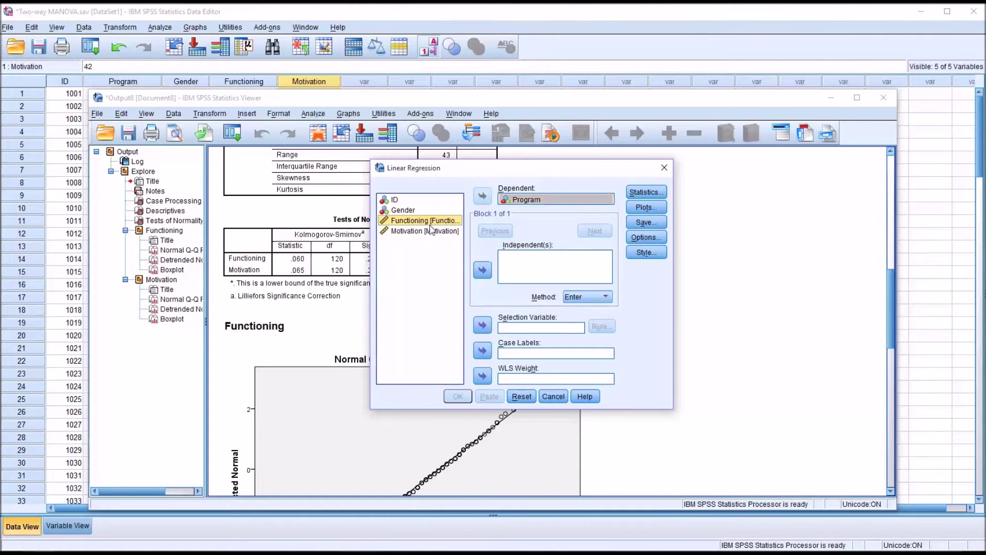
pyautogui.click(482, 270)
pyautogui.click(436, 232)
pyautogui.click(481, 270)
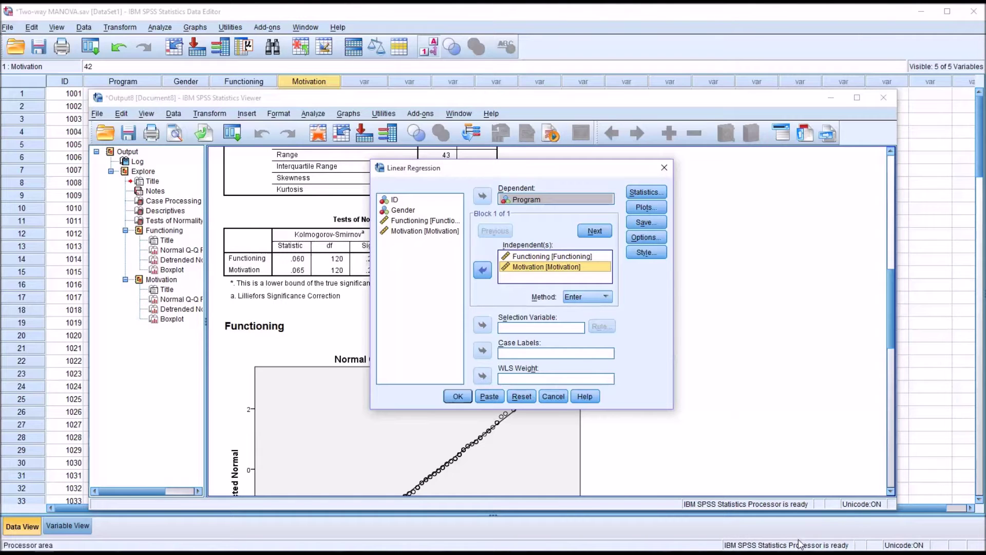
# Run the regression with Mahalanobis distances saved as a new variable in the dataset
pyautogui.click(645, 223)
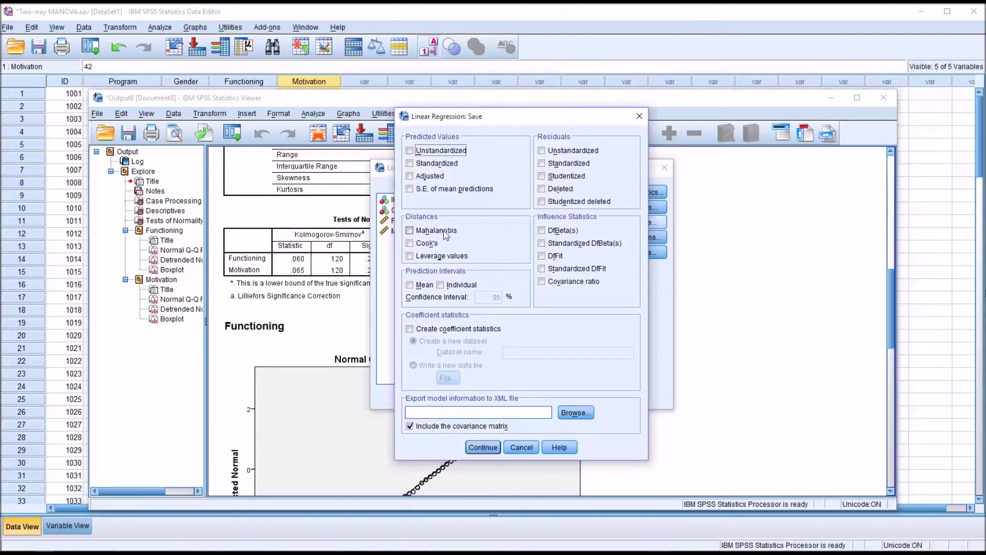
pyautogui.click(410, 231)
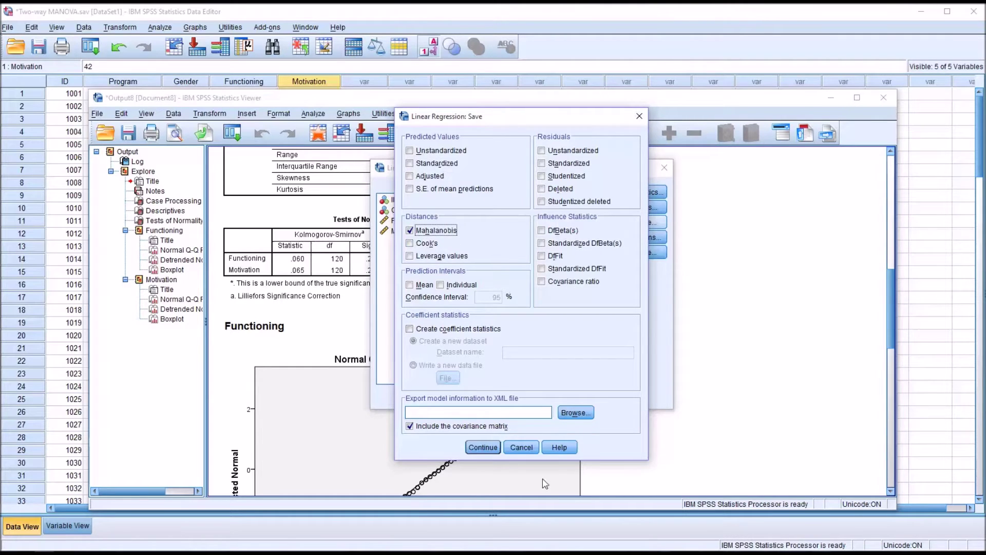
pyautogui.click(481, 447)
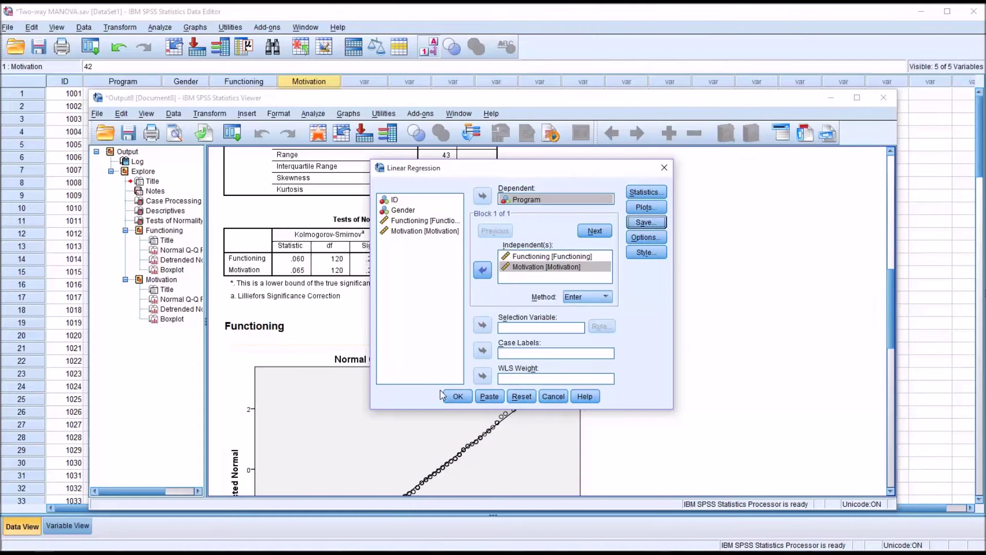
pyautogui.click(454, 397)
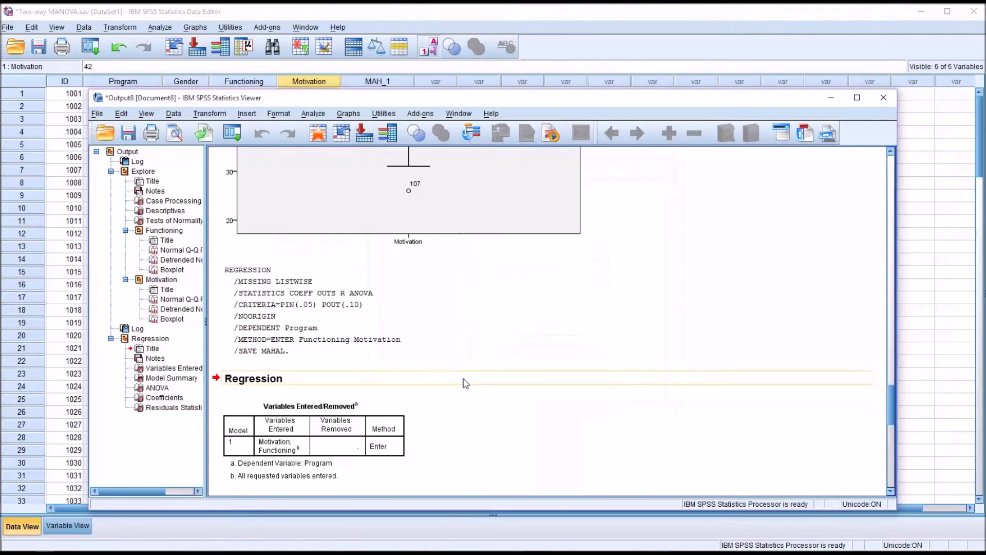
# Examine the Mahalanobis distance row of the Residuals Statistics table, especially its maximum, for multivariate outliers
pyautogui.moveTo(888, 389); pyautogui.dragTo(889, 457)
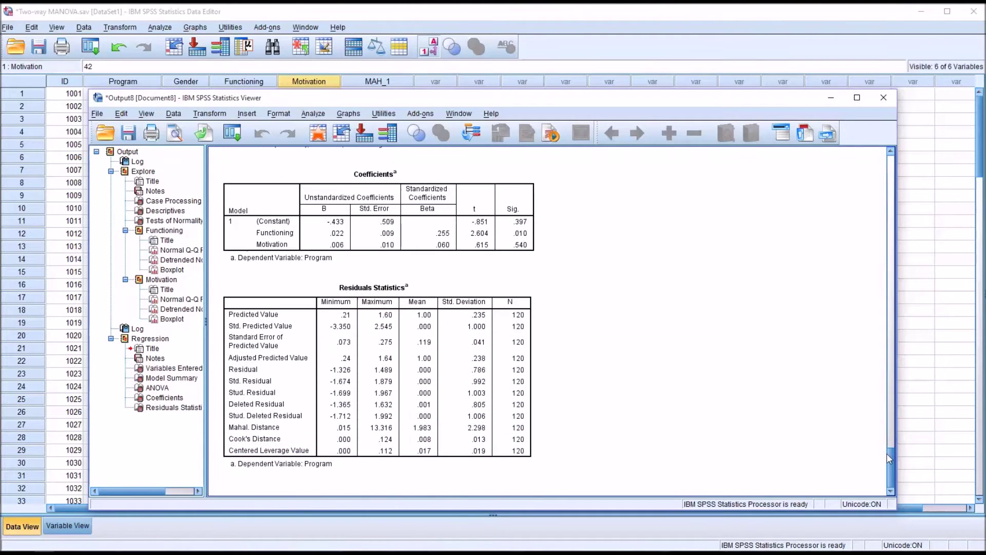
pyautogui.click(334, 460)
pyautogui.click(396, 445)
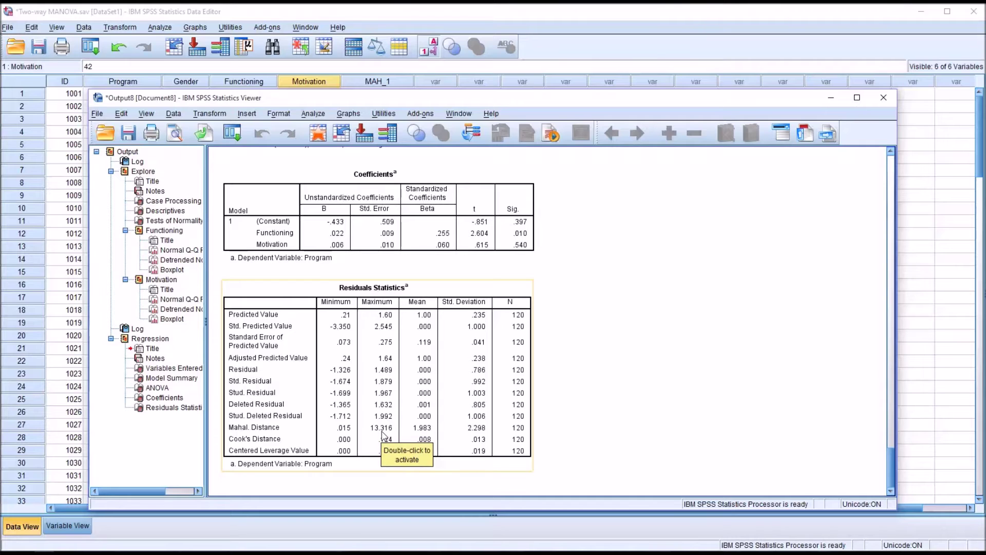
pyautogui.press('Escape')
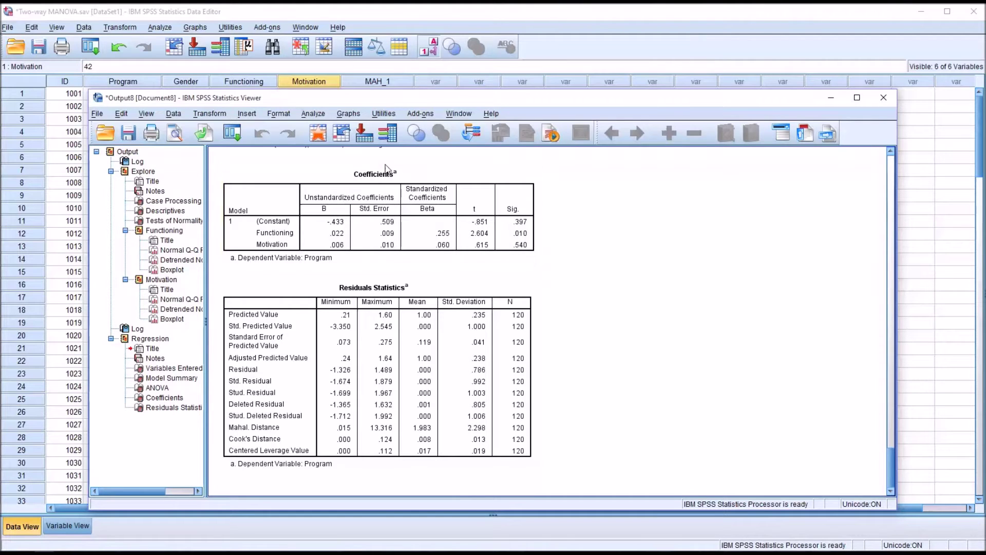
# Set up a legacy matrix scatterplot with Functioning and Motivation as the matrix variables
pyautogui.click(349, 114)
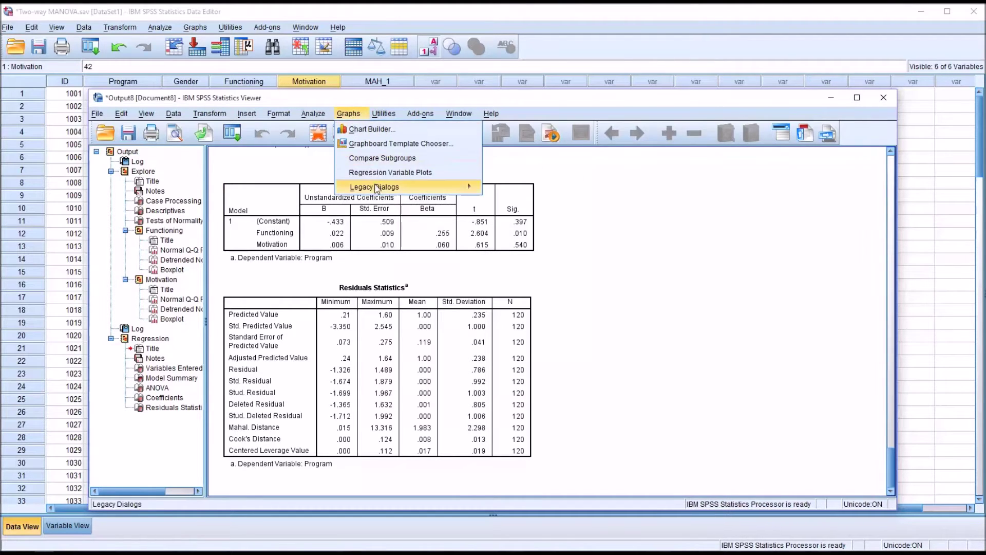
pyautogui.moveTo(381, 188)
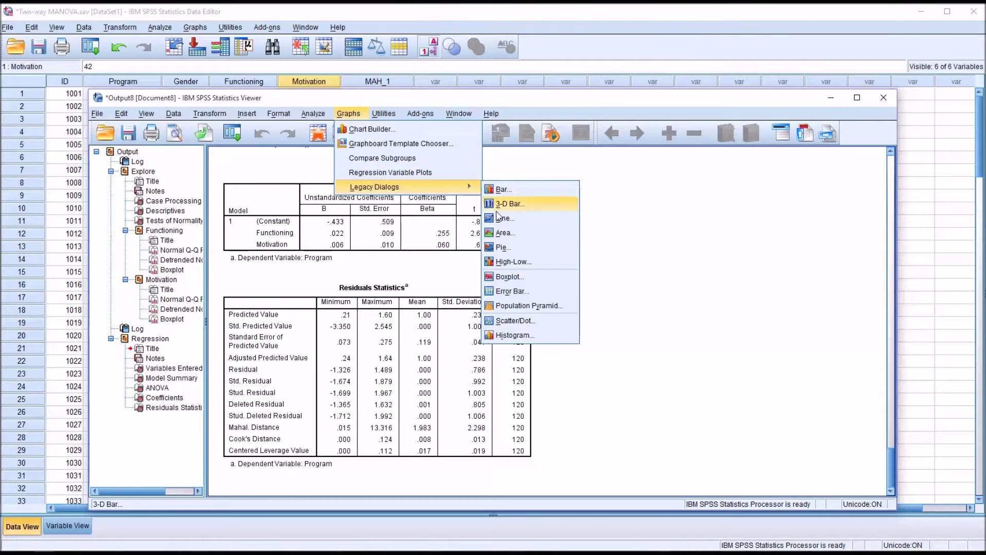
pyautogui.click(506, 321)
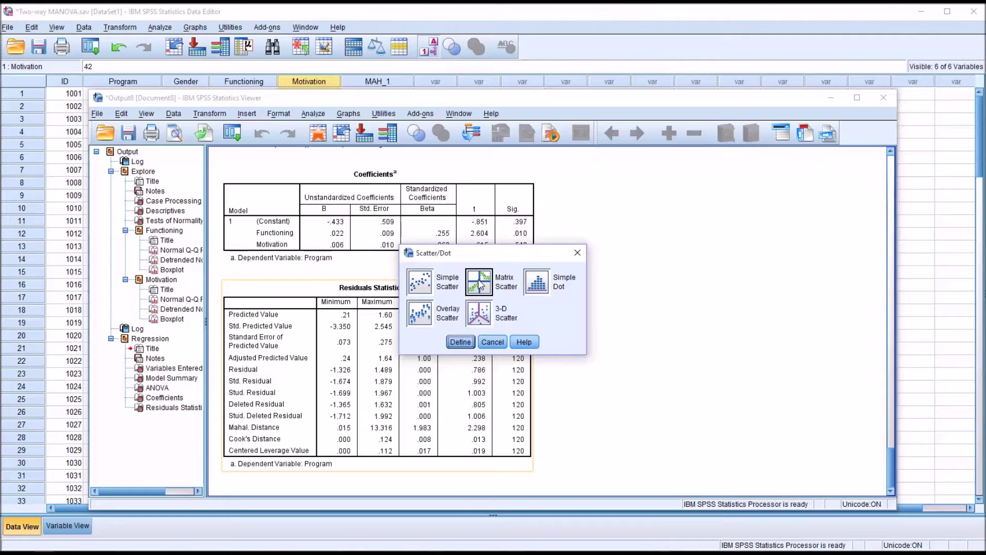
pyautogui.click(461, 341)
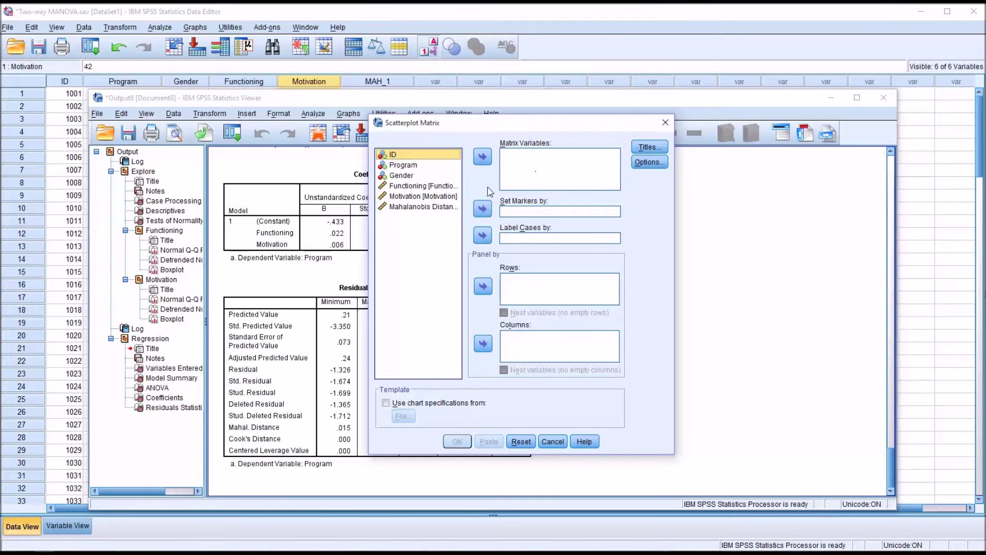
pyautogui.click(432, 187)
pyautogui.click(482, 162)
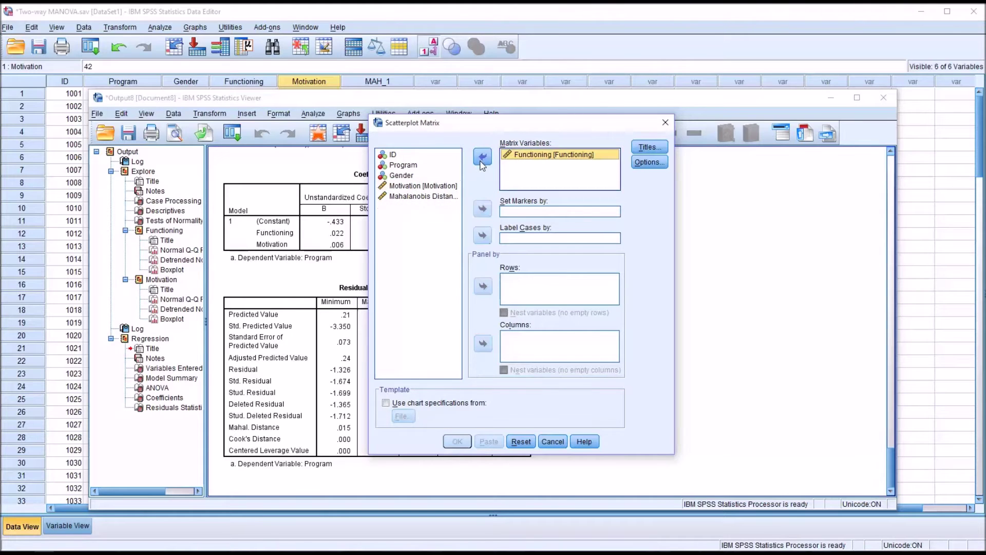
pyautogui.click(444, 187)
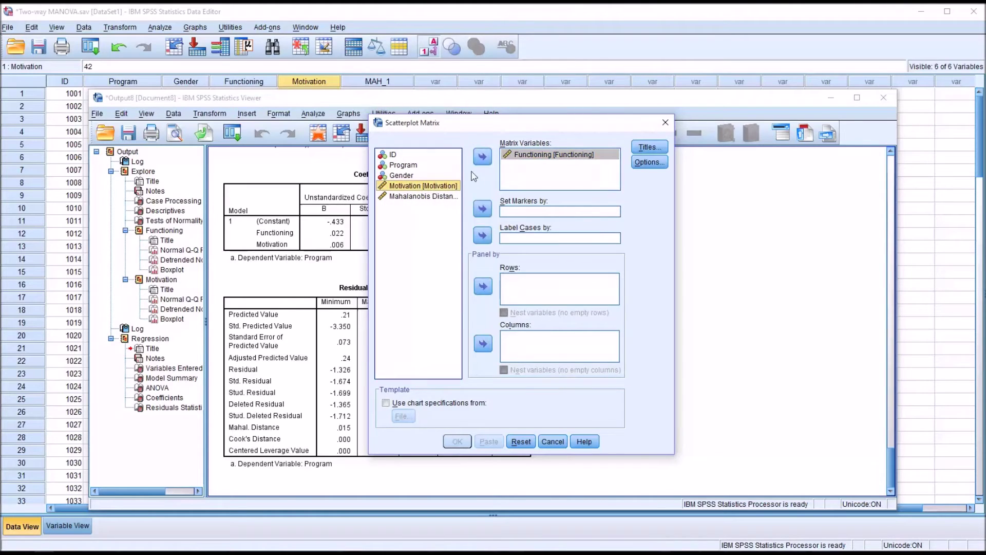
pyautogui.click(482, 162)
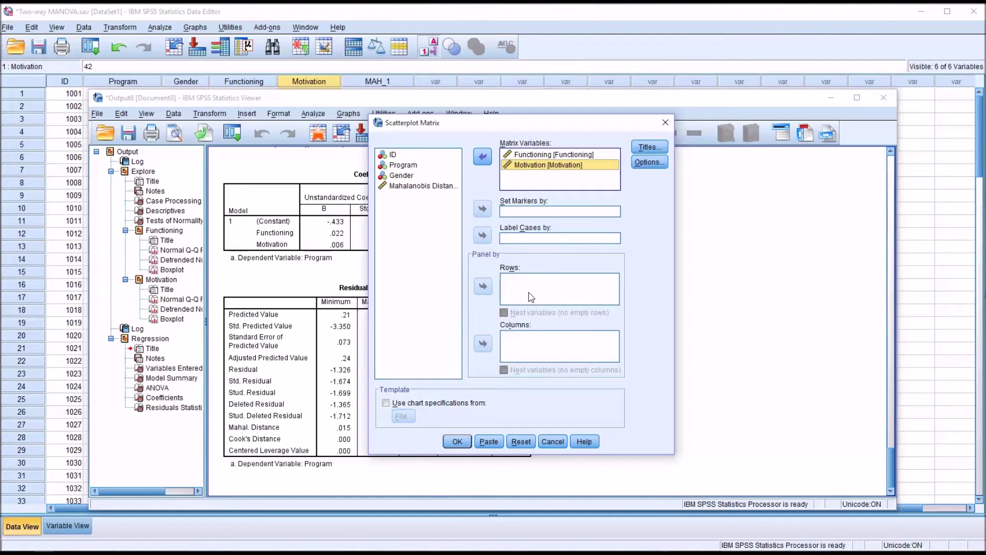
# Panel the scatterplot matrix in rows by Program and Gender, generate it and inspect the plots for each group
pyautogui.click(420, 167)
pyautogui.click(483, 286)
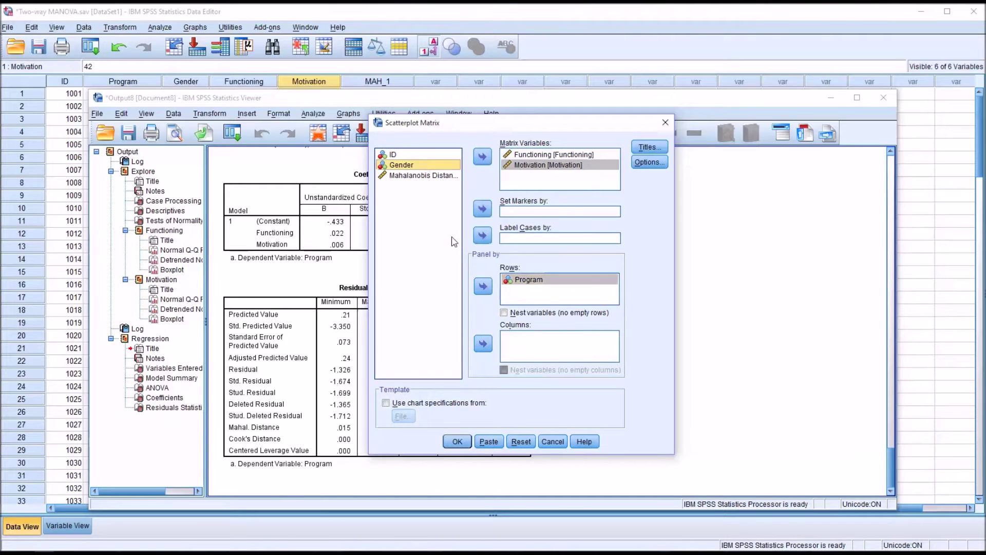
pyautogui.click(483, 286)
pyautogui.click(456, 442)
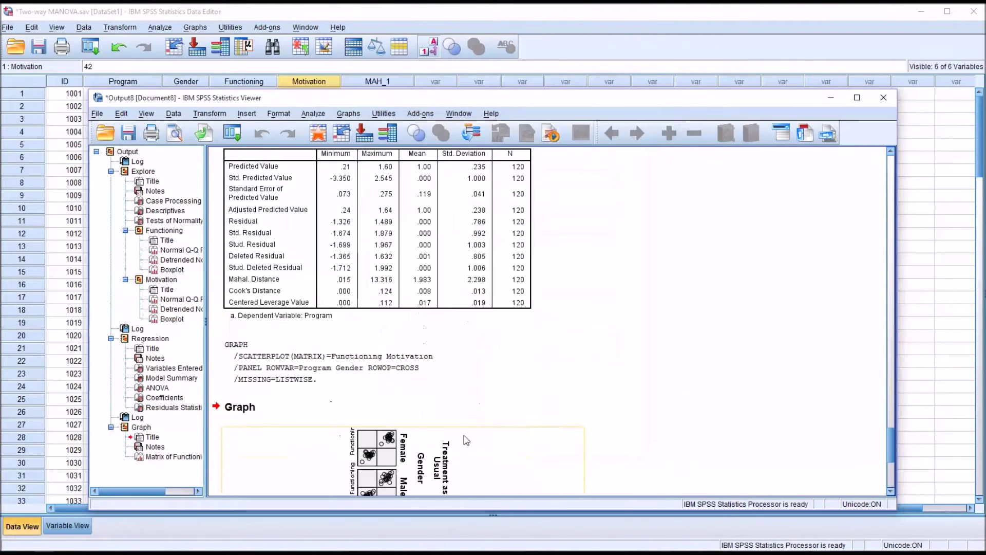
pyautogui.moveTo(889, 435); pyautogui.dragTo(889, 458)
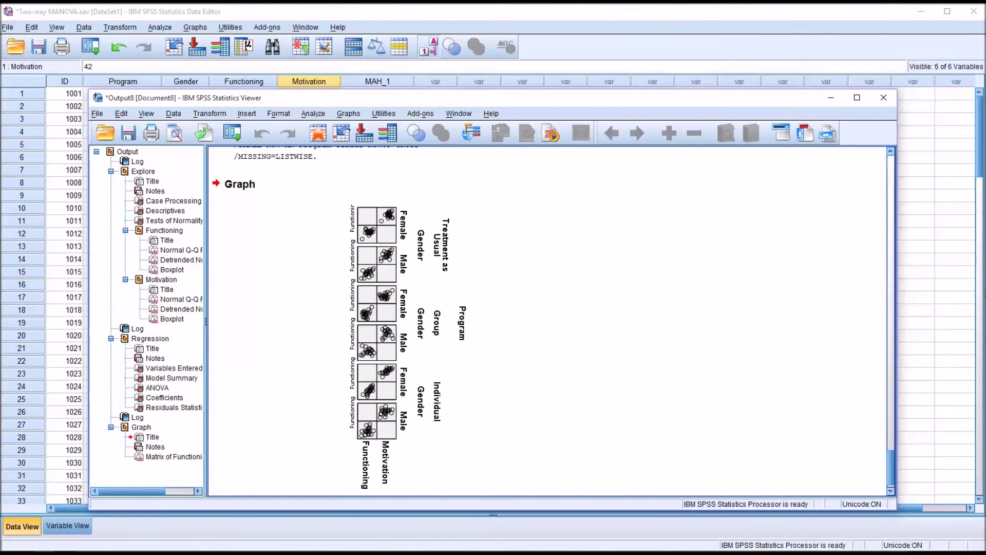
pyautogui.click(371, 353)
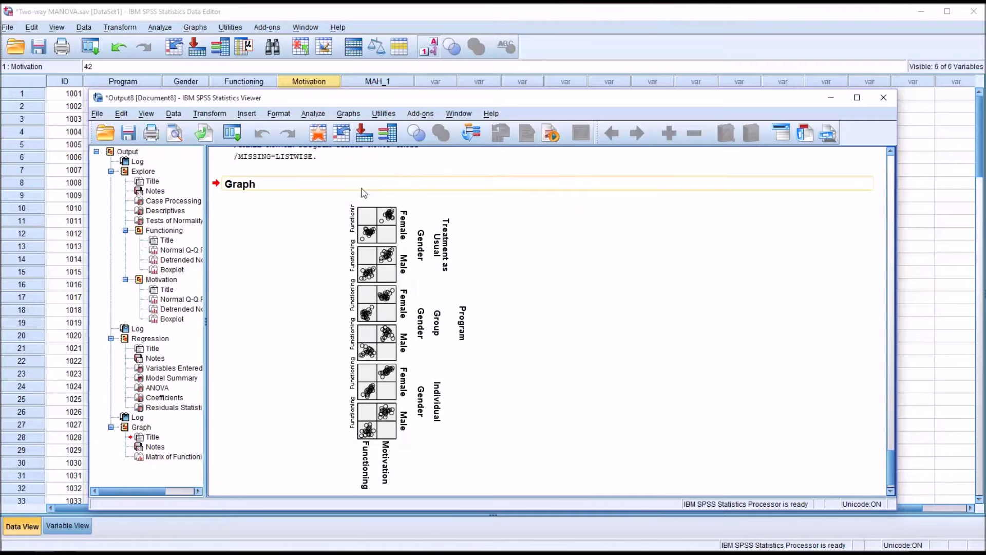
# Run a two-tailed bivariate Pearson correlation between Functioning and Motivation
pyautogui.click(312, 113)
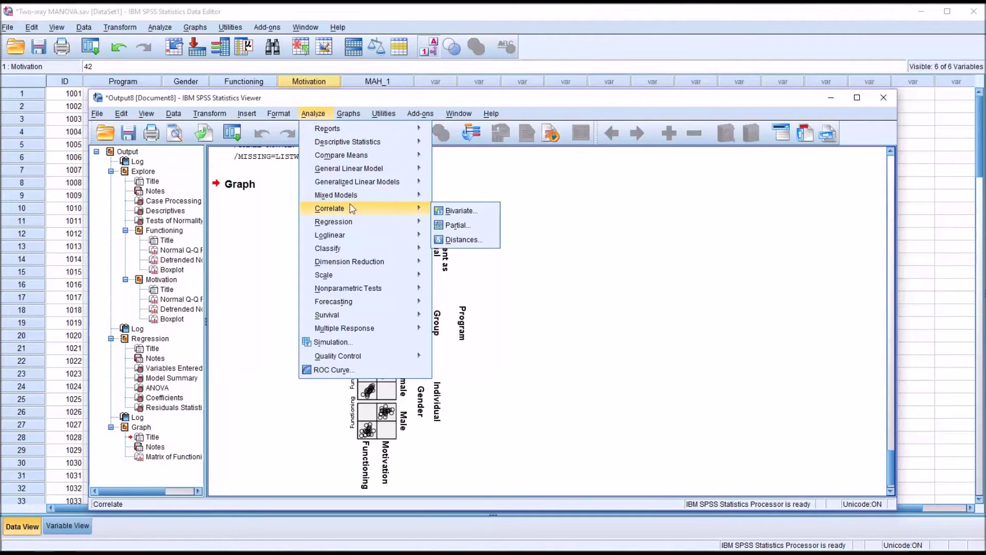
pyautogui.click(454, 210)
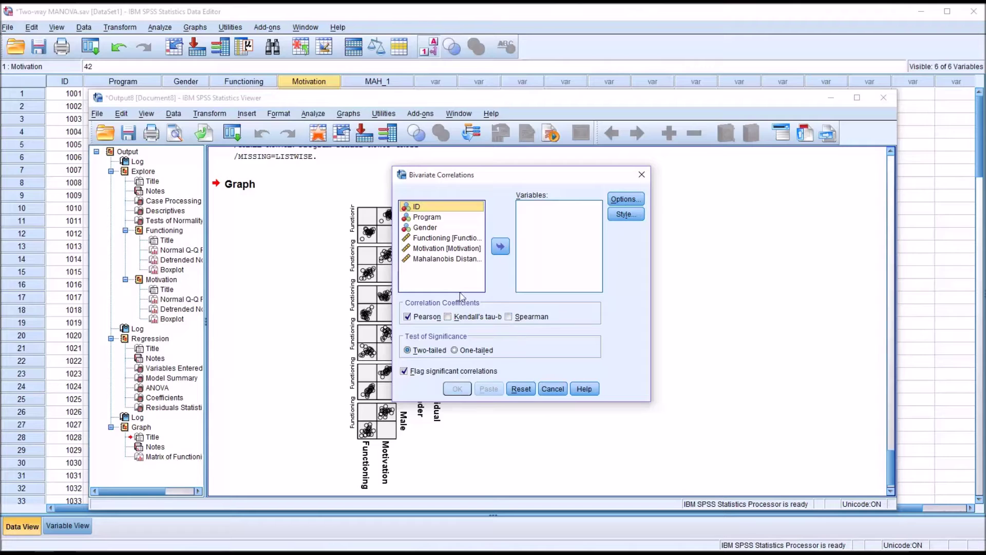
pyautogui.click(444, 239)
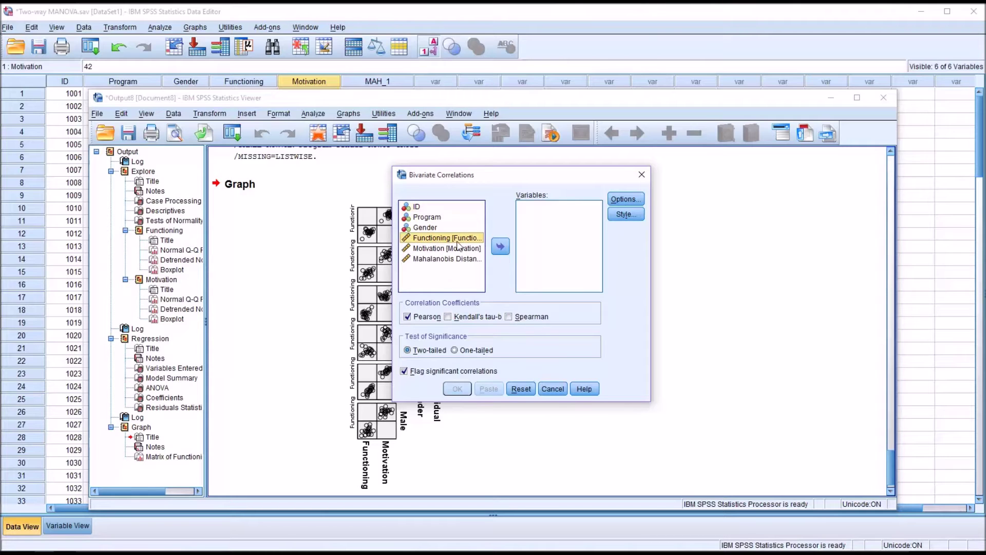
pyautogui.click(500, 247)
pyautogui.click(447, 238)
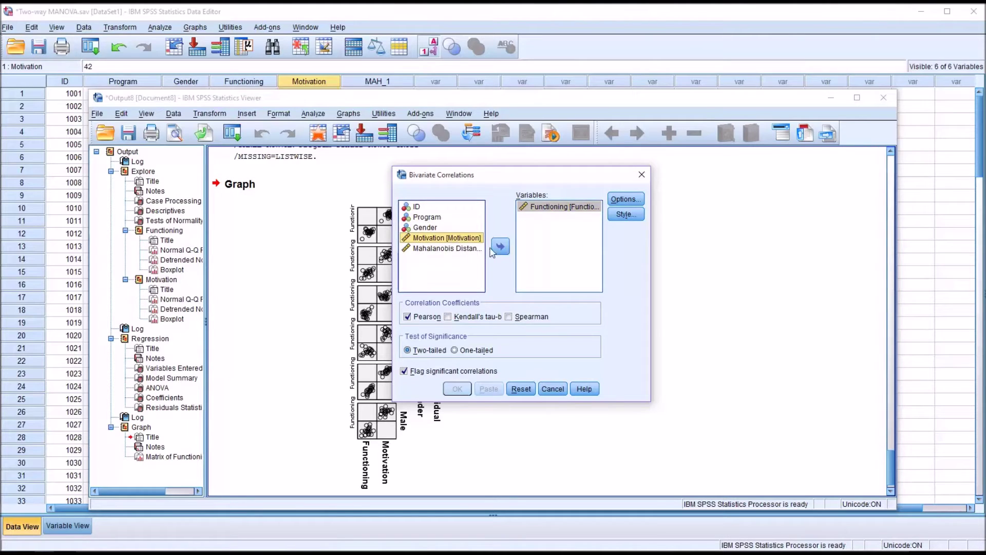
pyautogui.click(500, 246)
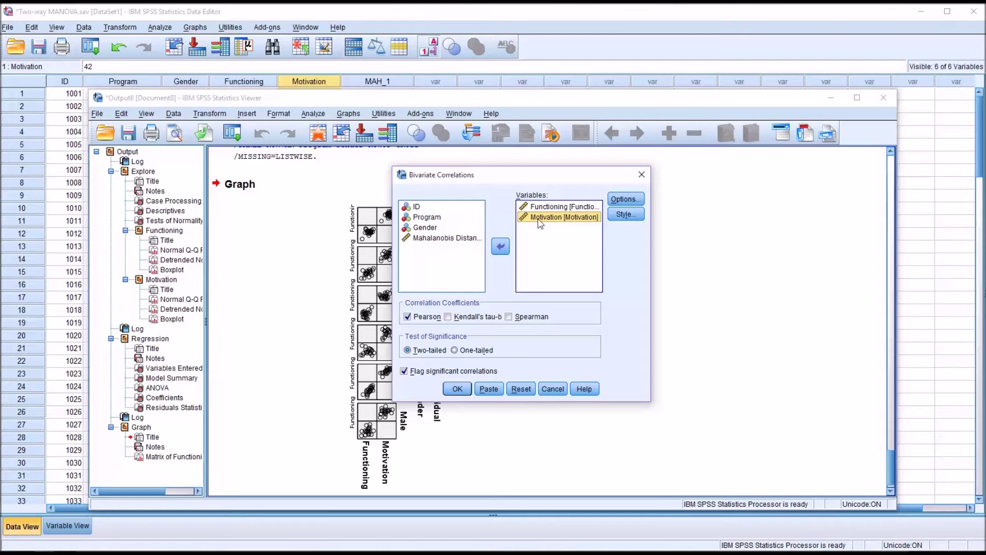
pyautogui.click(458, 389)
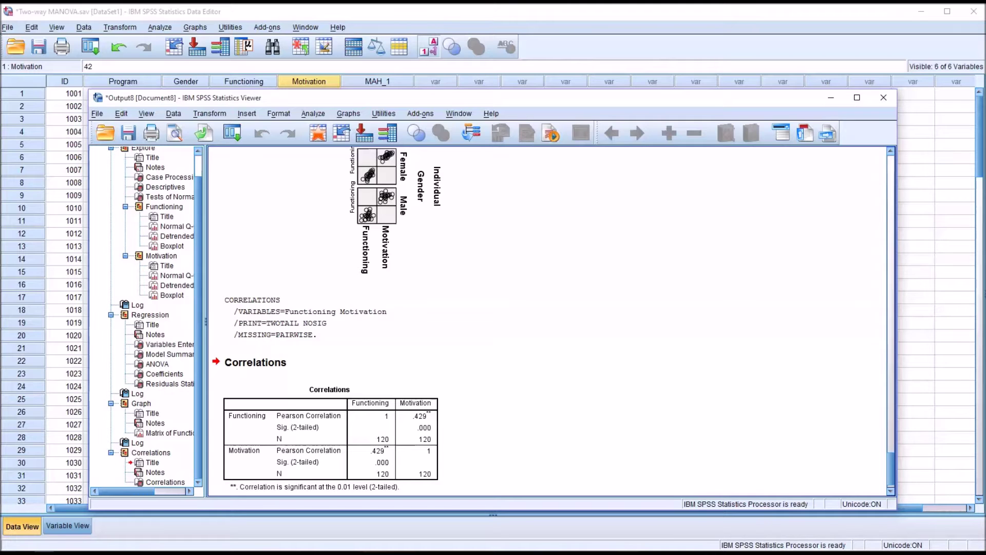
# Return to the Data Editor and delete the saved Mahalanobis distance variable MAH_1 from the dataset
pyautogui.click(596, 16)
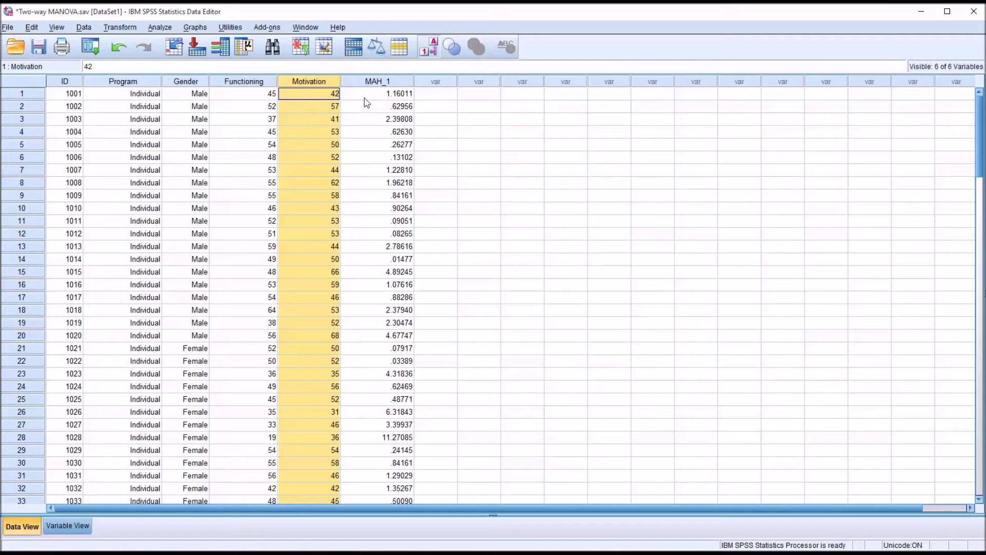
pyautogui.click(429, 97)
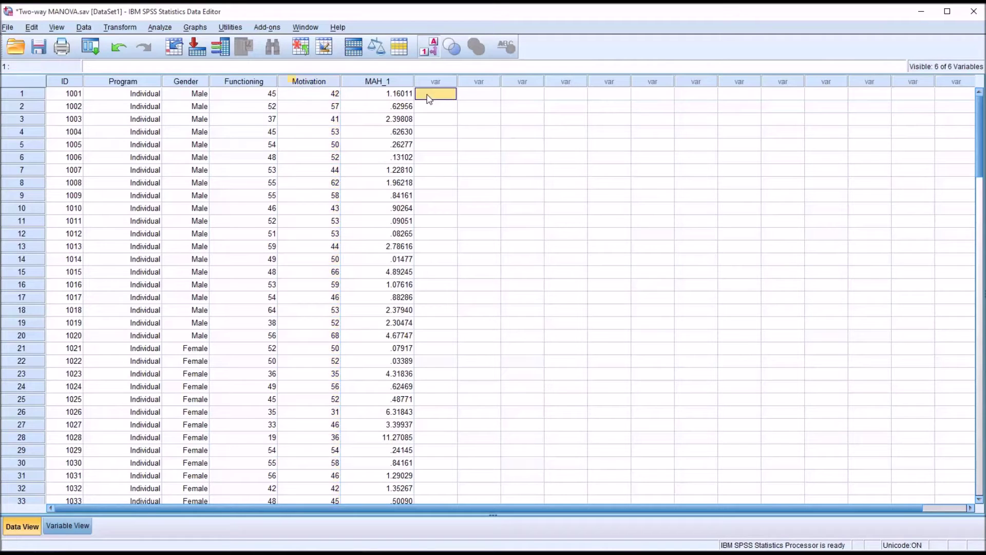
pyautogui.rightClick(374, 83)
pyautogui.click(400, 133)
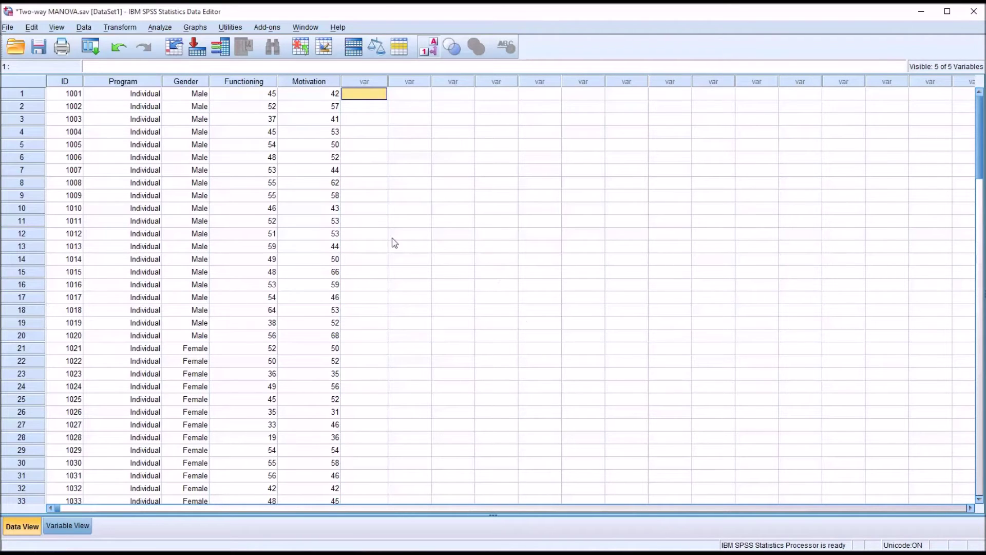
# Set up a multivariate general linear model with Program and Gender as fixed factors and Functioning and Motivation as dependent variables
pyautogui.click(160, 27)
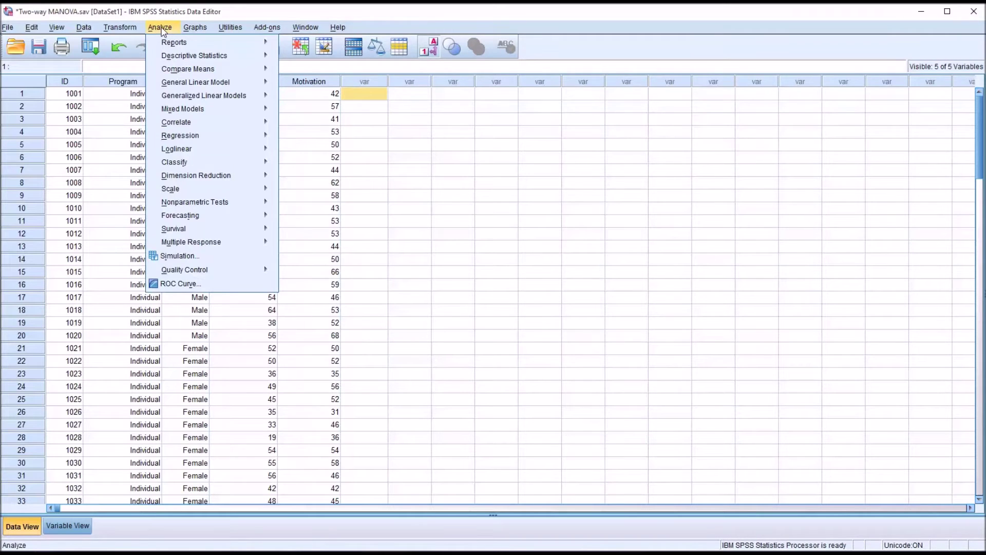
pyautogui.moveTo(190, 83)
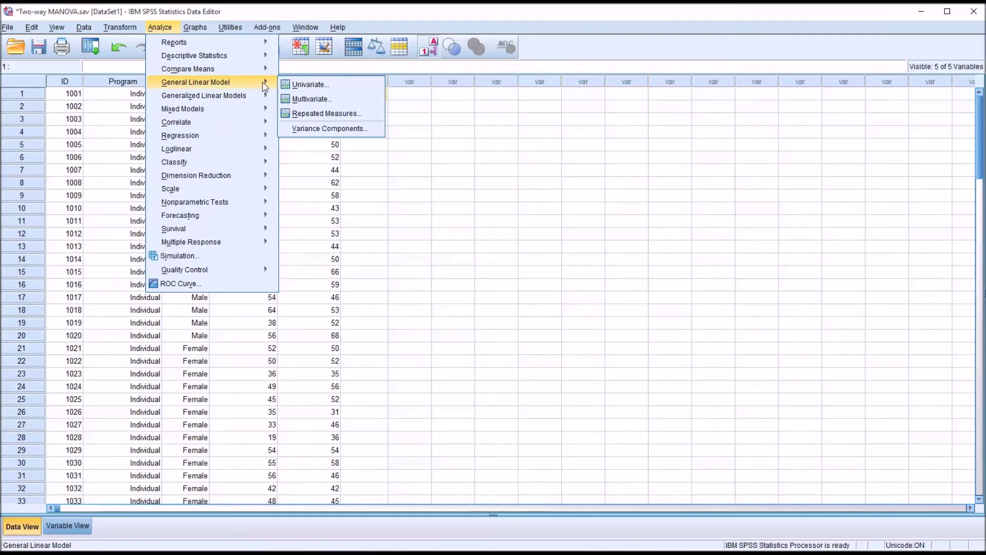
pyautogui.click(299, 101)
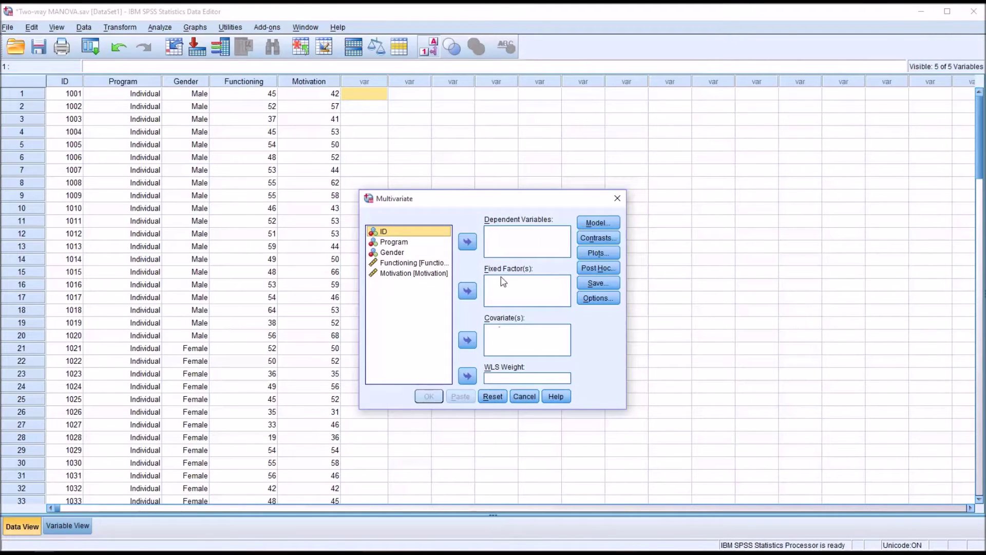
pyautogui.click(411, 242)
pyautogui.click(467, 290)
pyautogui.click(420, 242)
pyautogui.click(467, 290)
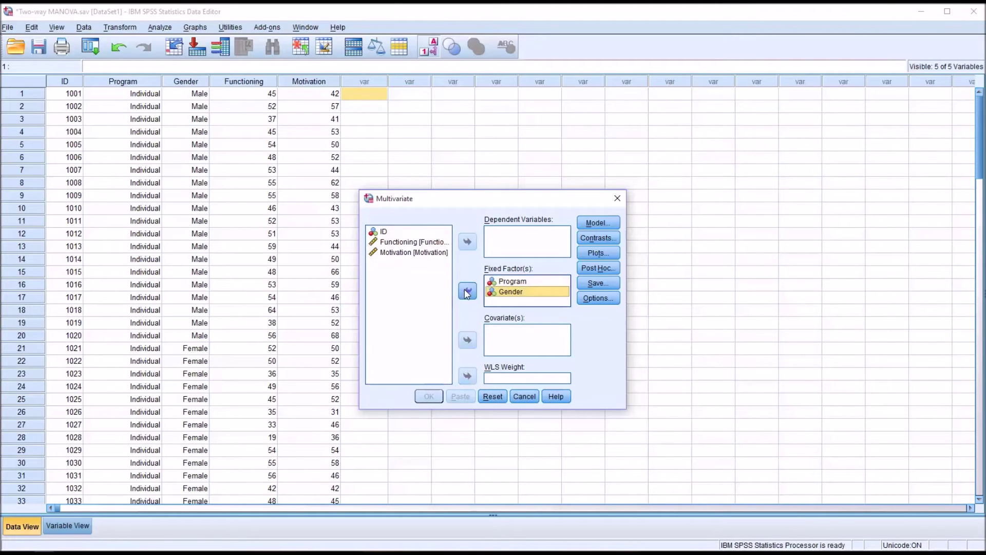
pyautogui.click(425, 242)
pyautogui.click(467, 242)
pyautogui.click(424, 242)
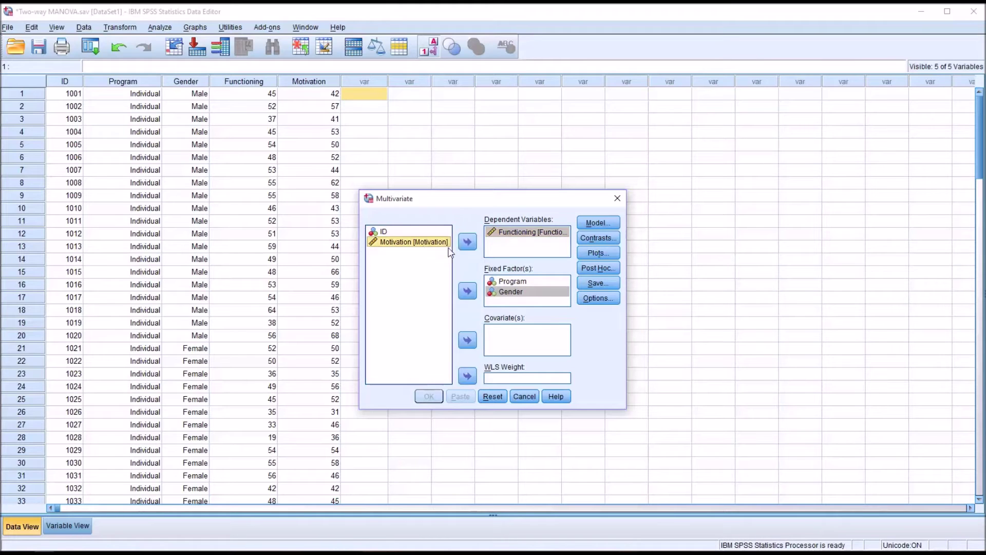
pyautogui.click(466, 245)
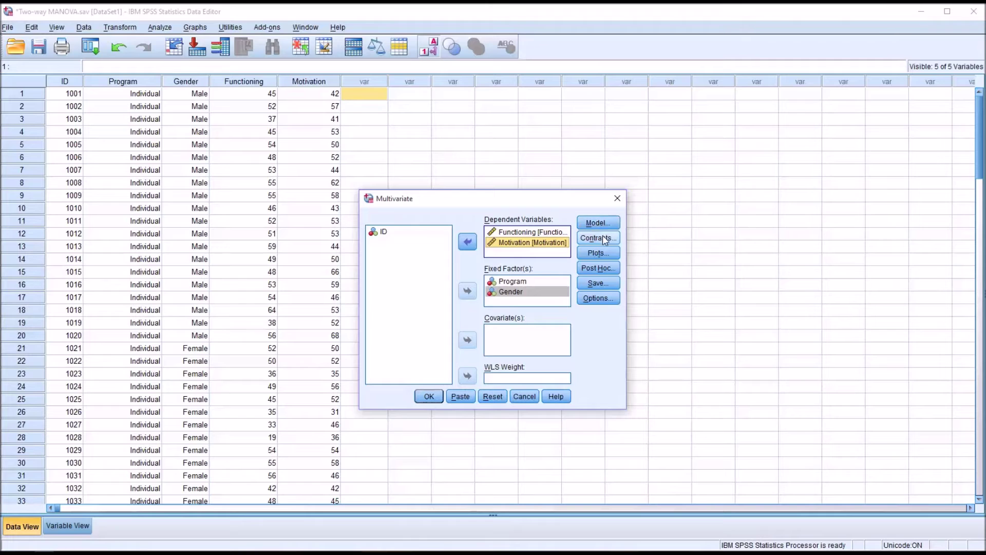
# Add a Program*Gender profile plot with Program on the horizontal axis and Gender as separate lines
pyautogui.click(602, 255)
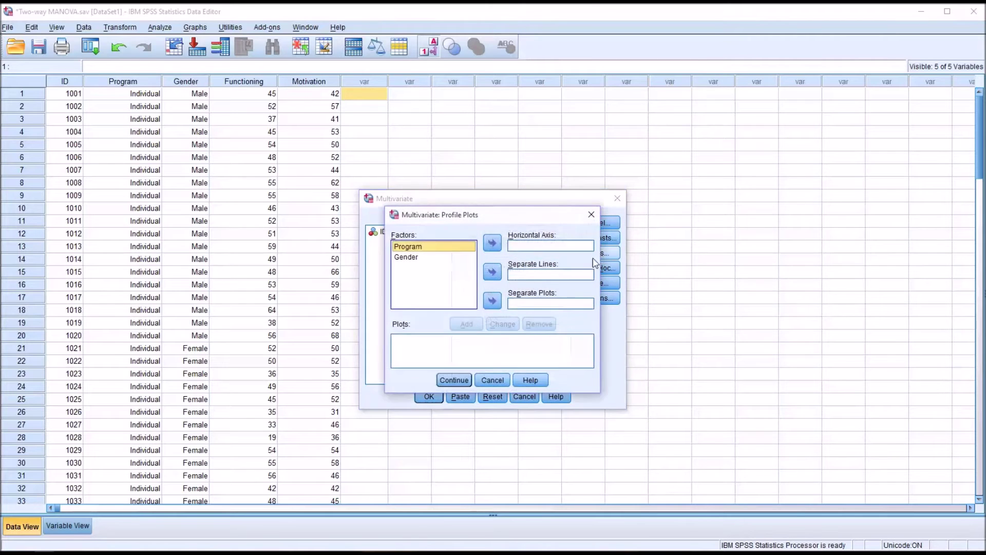
pyautogui.click(498, 246)
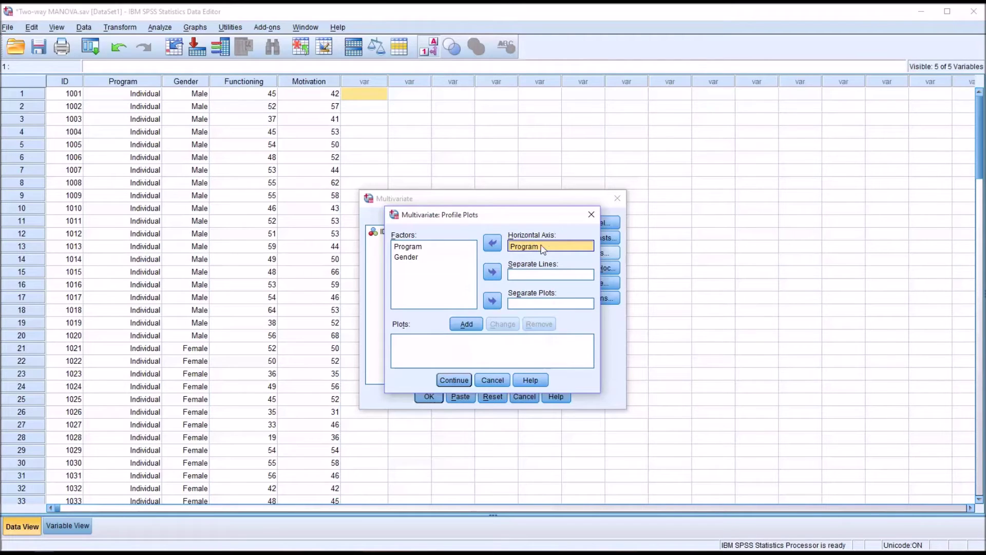
pyautogui.click(420, 260)
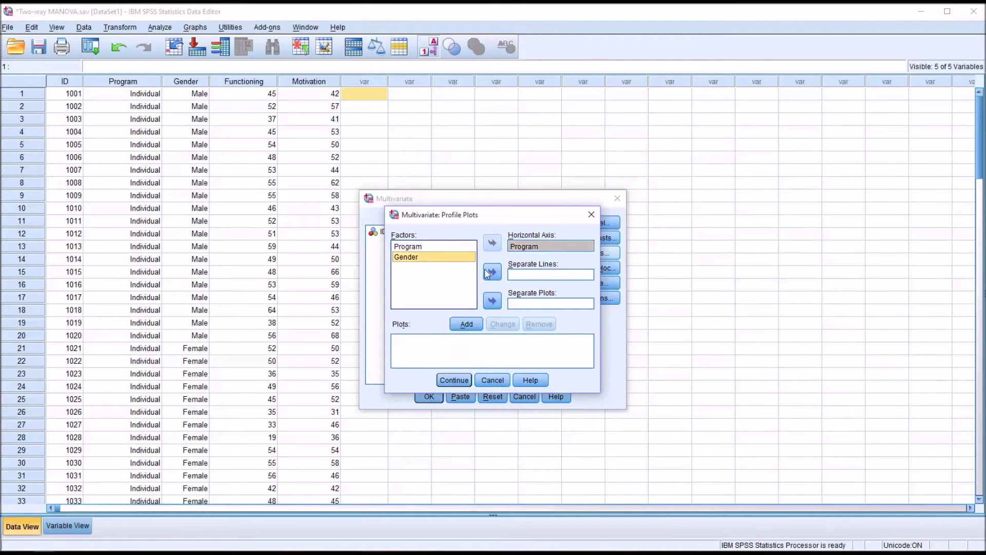
pyautogui.click(492, 272)
pyautogui.click(469, 325)
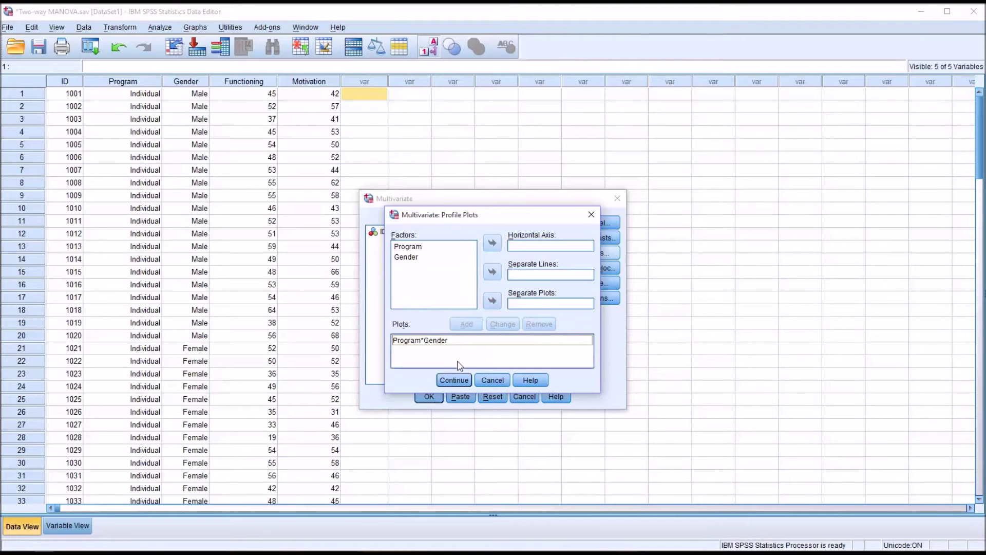
pyautogui.click(452, 381)
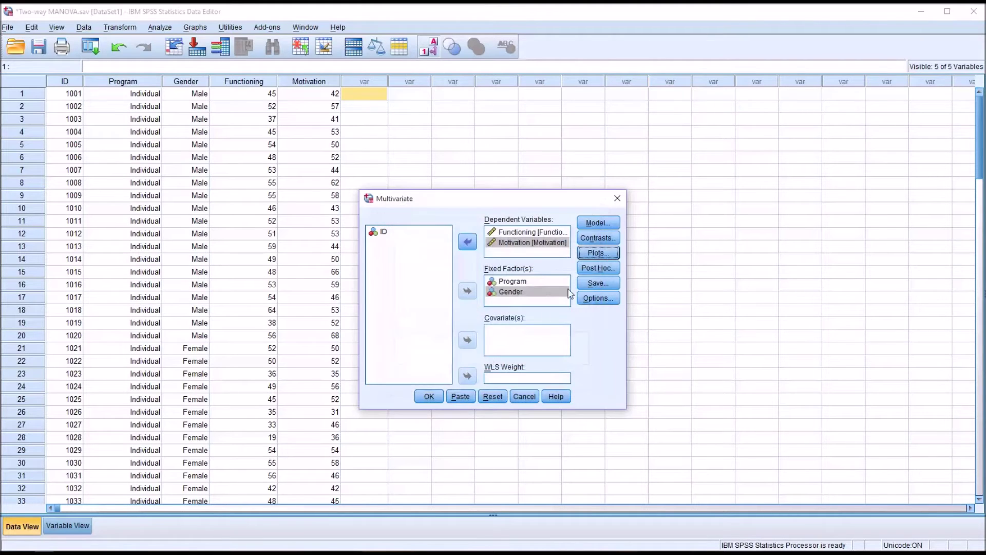
# Request Tukey post hoc comparisons for the Program factor only
pyautogui.click(585, 268)
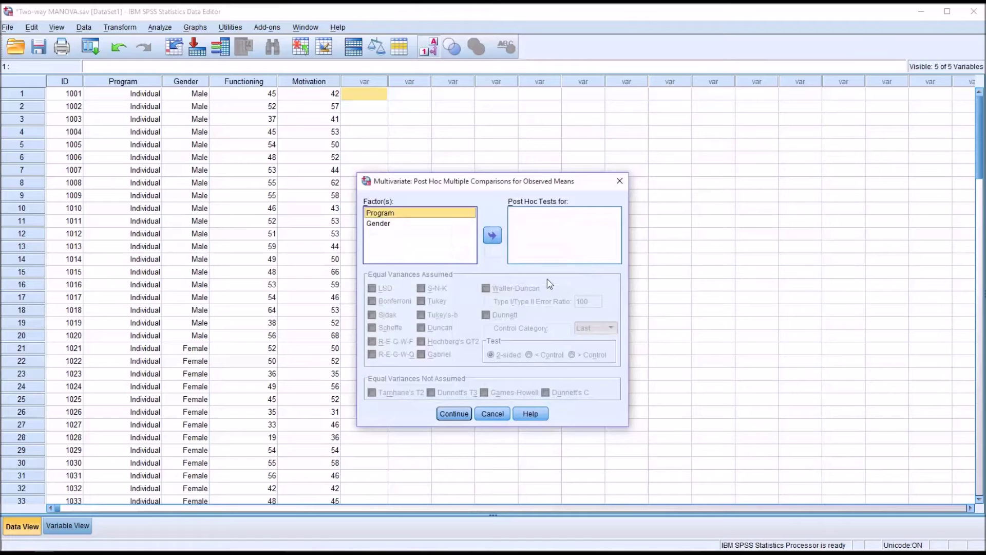
pyautogui.click(390, 226)
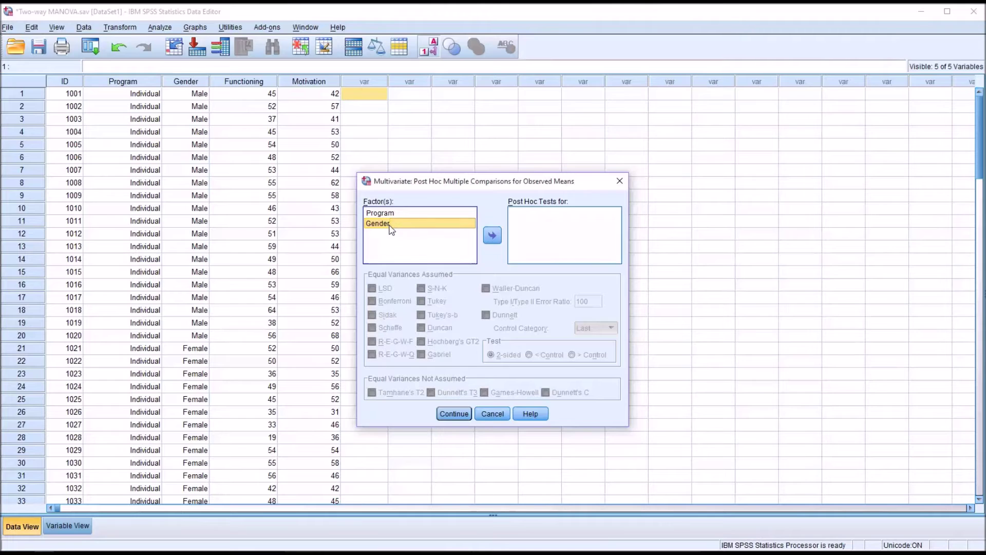
pyautogui.click(389, 216)
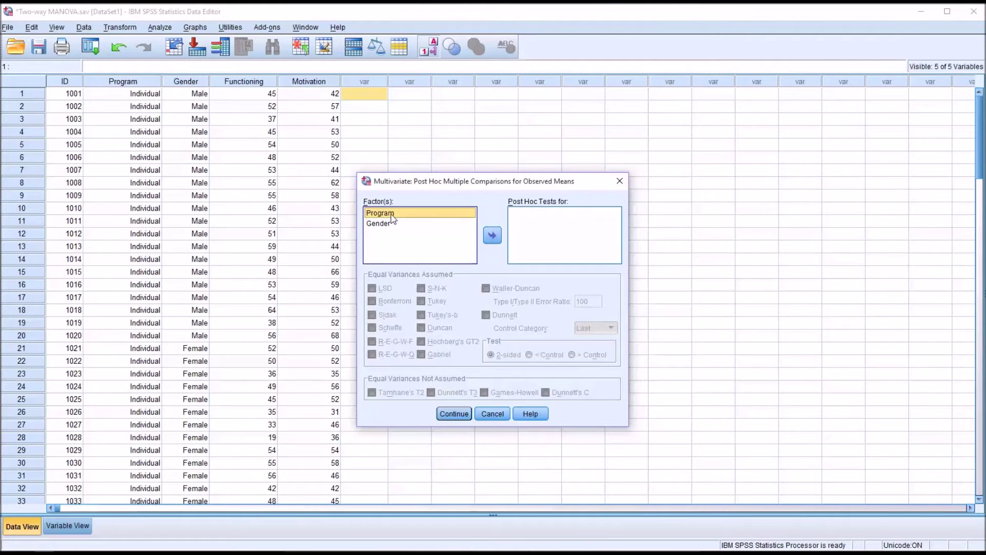
pyautogui.click(492, 236)
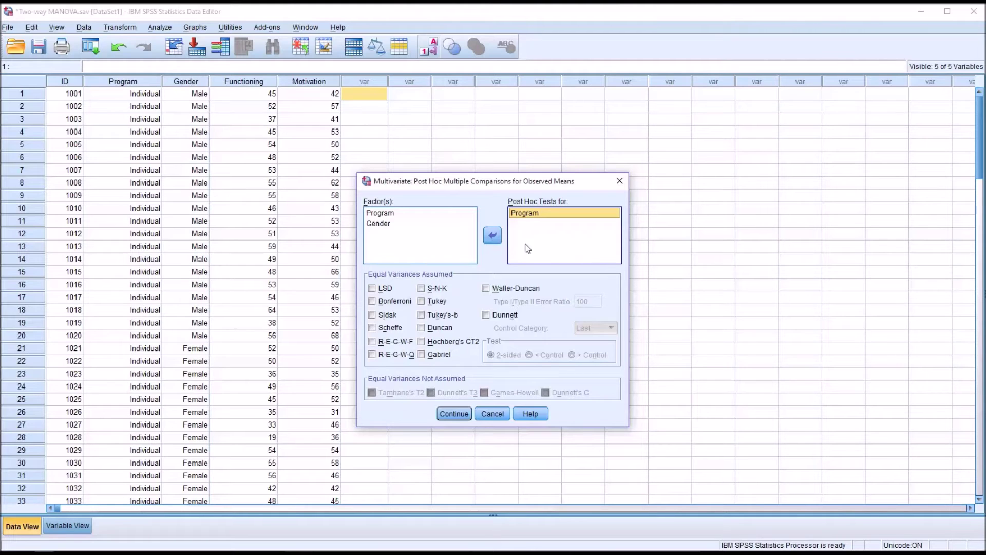
pyautogui.click(422, 301)
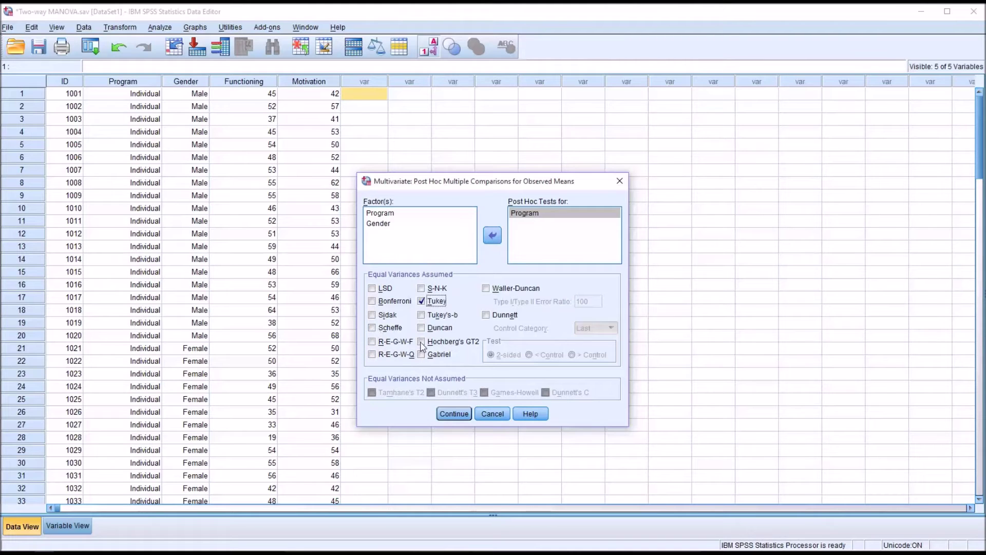
pyautogui.click(453, 414)
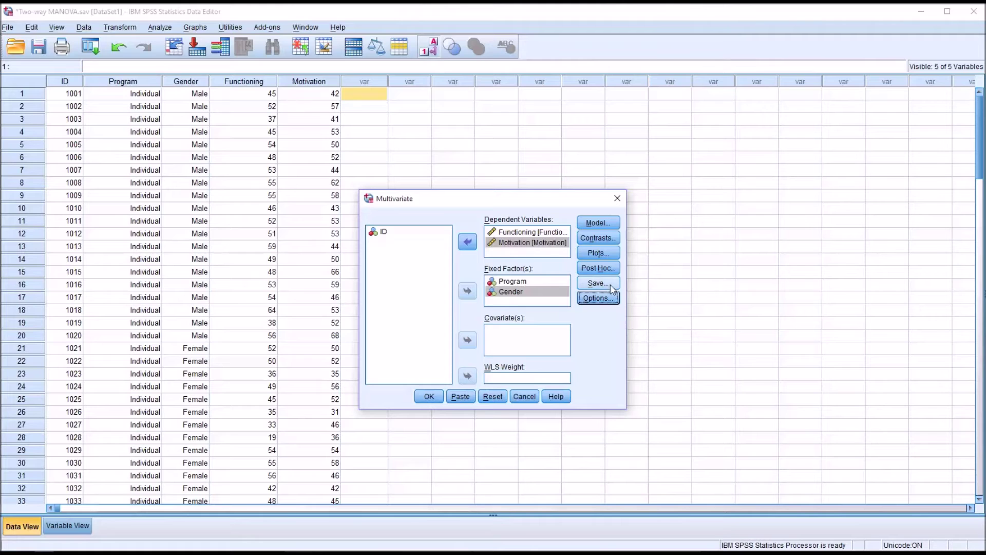
# Request estimated marginal means for Program, Gender and the Program*Gender interaction
pyautogui.click(597, 300)
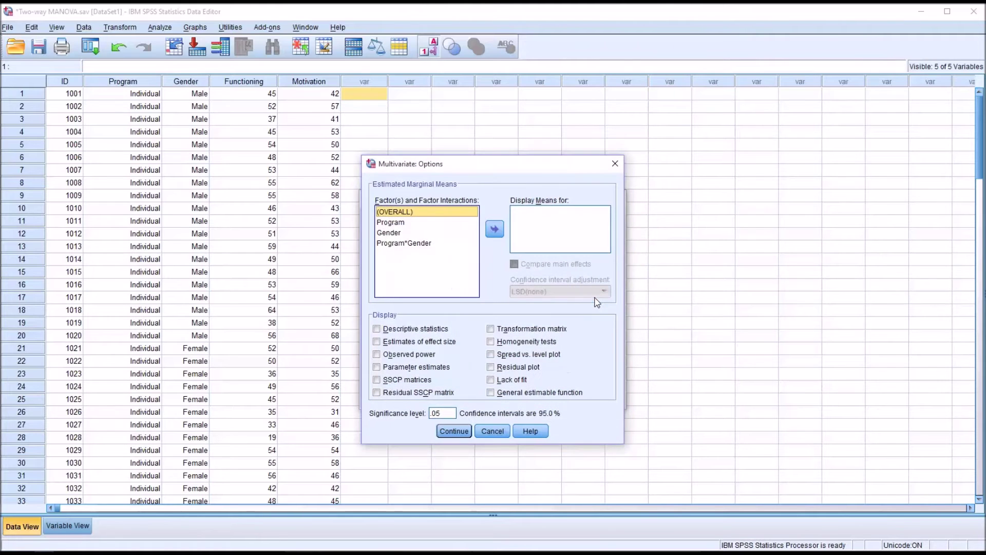
pyautogui.click(411, 224)
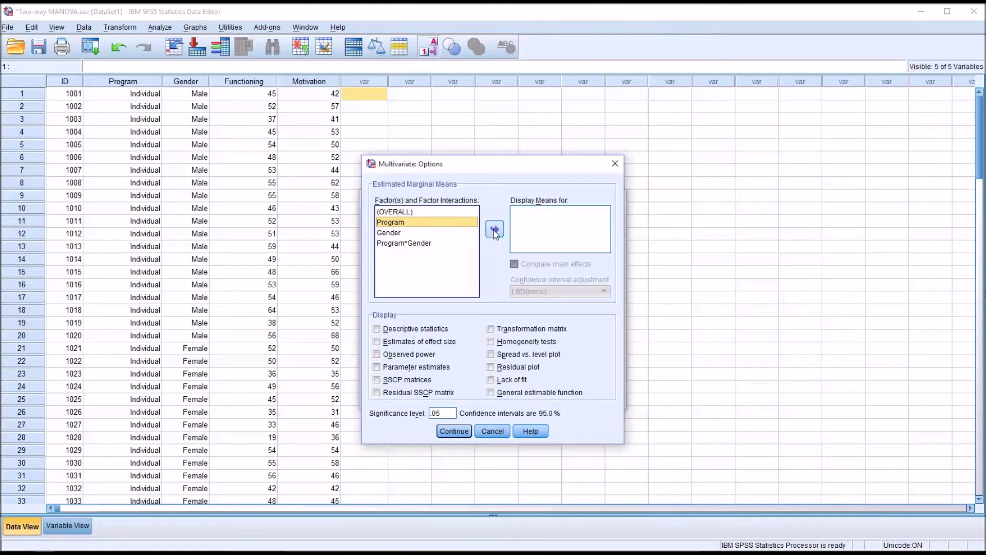
pyautogui.click(494, 231)
pyautogui.click(423, 233)
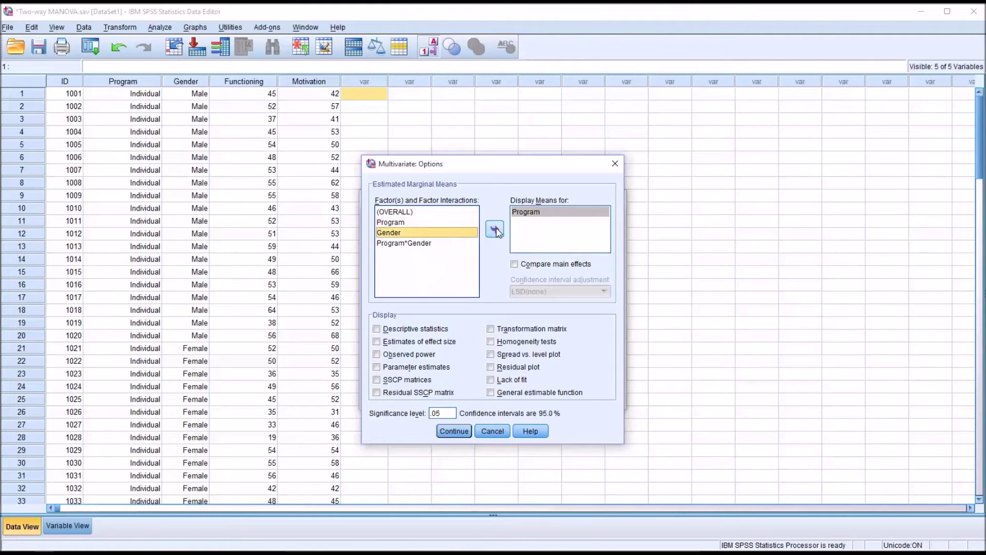
pyautogui.click(495, 230)
pyautogui.click(430, 243)
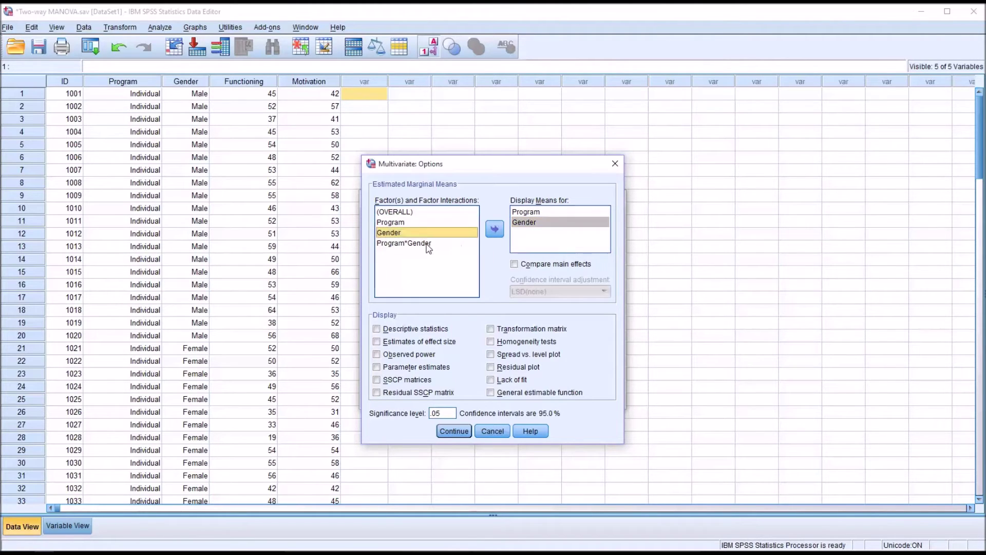
pyautogui.click(494, 230)
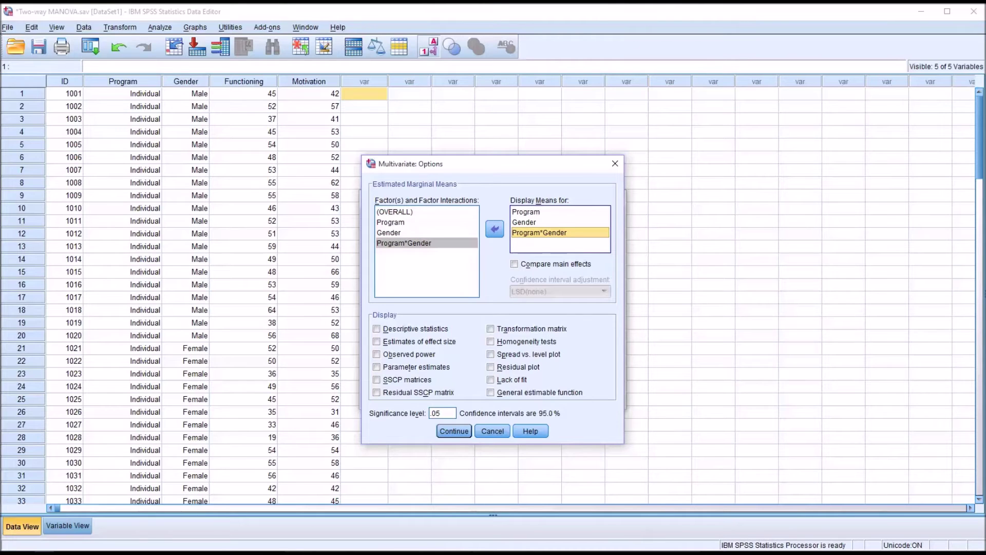
# Include descriptive statistics, estimates of effect size and homogeneity tests in the output, and run the multivariate analysis
pyautogui.click(377, 329)
pyautogui.click(378, 343)
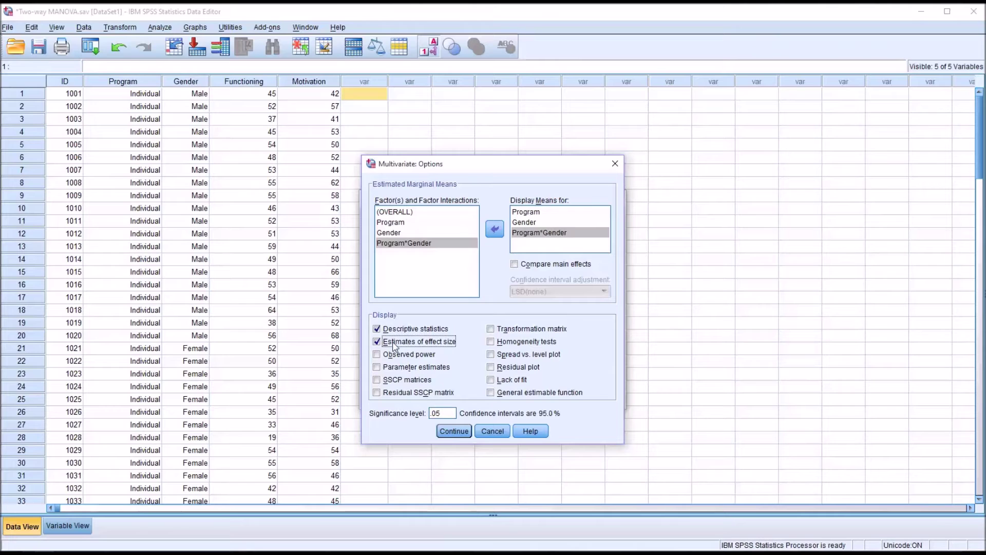
pyautogui.click(491, 342)
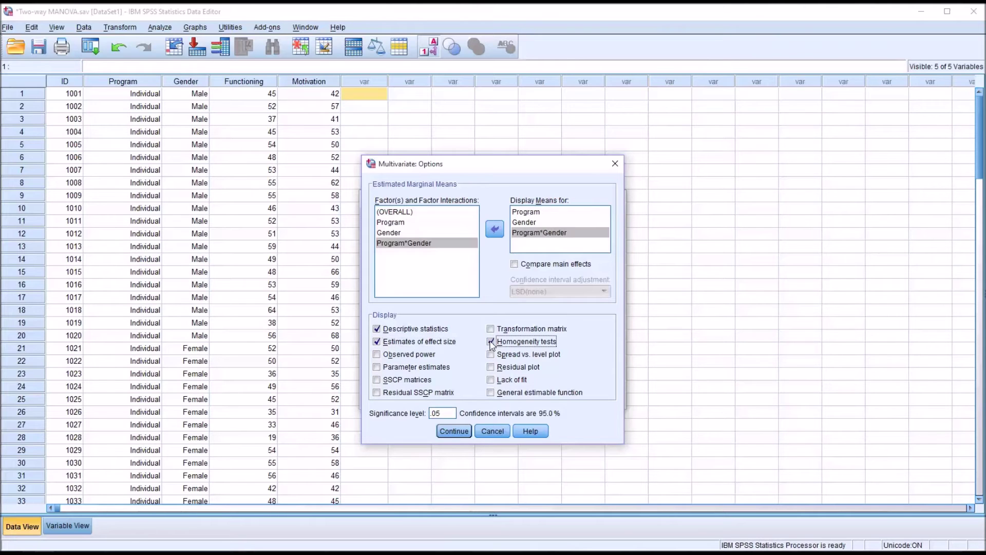
pyautogui.click(454, 432)
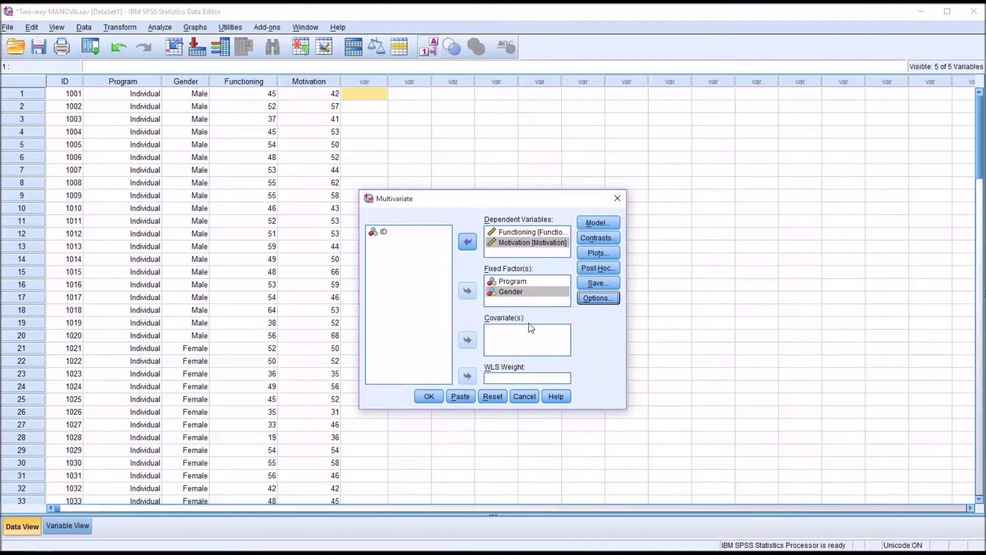
pyautogui.click(429, 397)
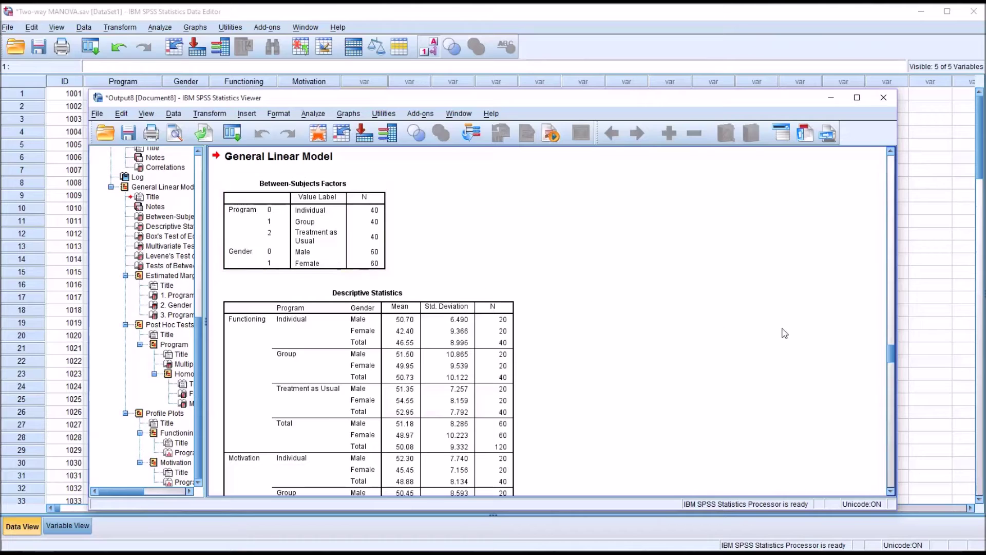
# Examine the descriptive statistics, Box's test of covariance matrices and the multivariate tests for Program, Gender and Program*Gender
pyautogui.moveTo(892, 353); pyautogui.dragTo(892, 357)
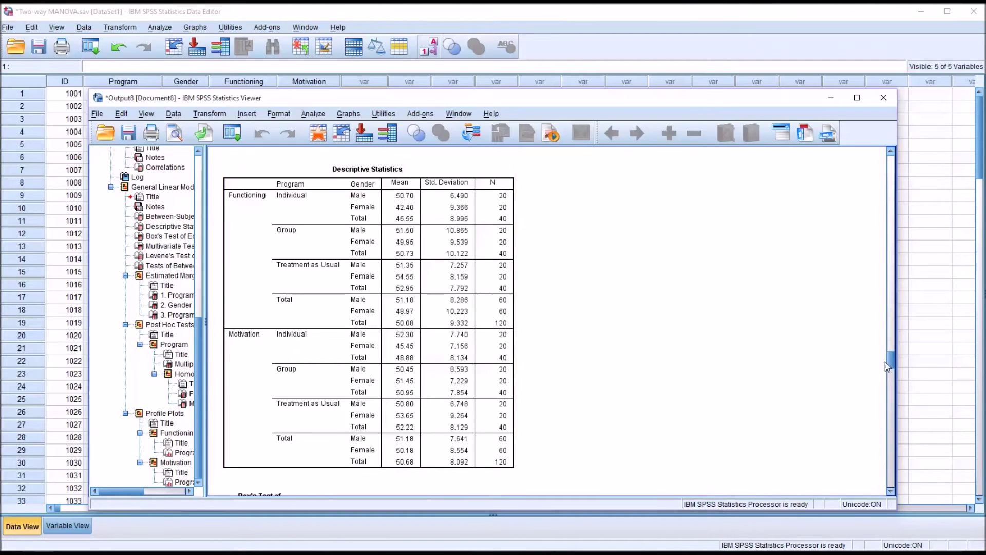
pyautogui.moveTo(891, 364); pyautogui.dragTo(894, 380)
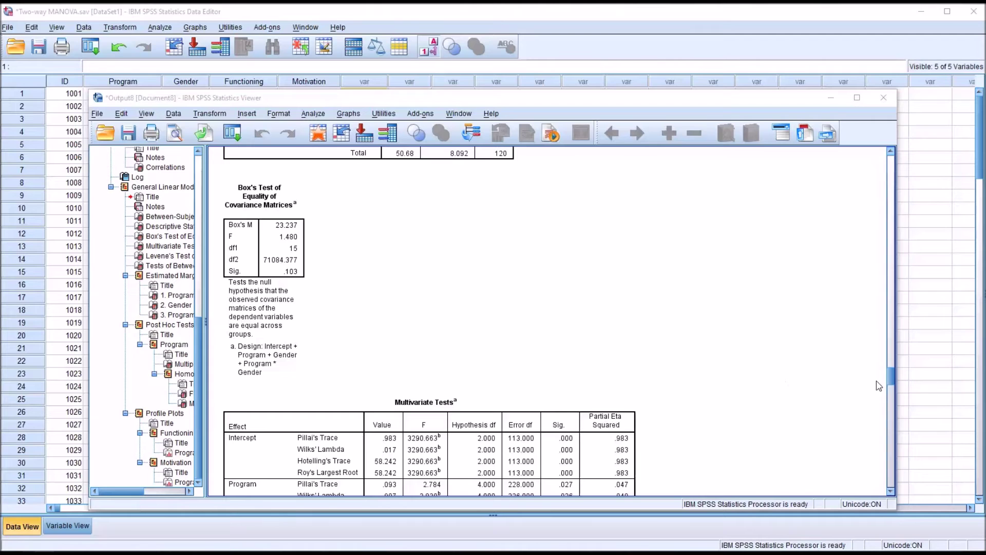
pyautogui.moveTo(891, 375); pyautogui.dragTo(891, 388)
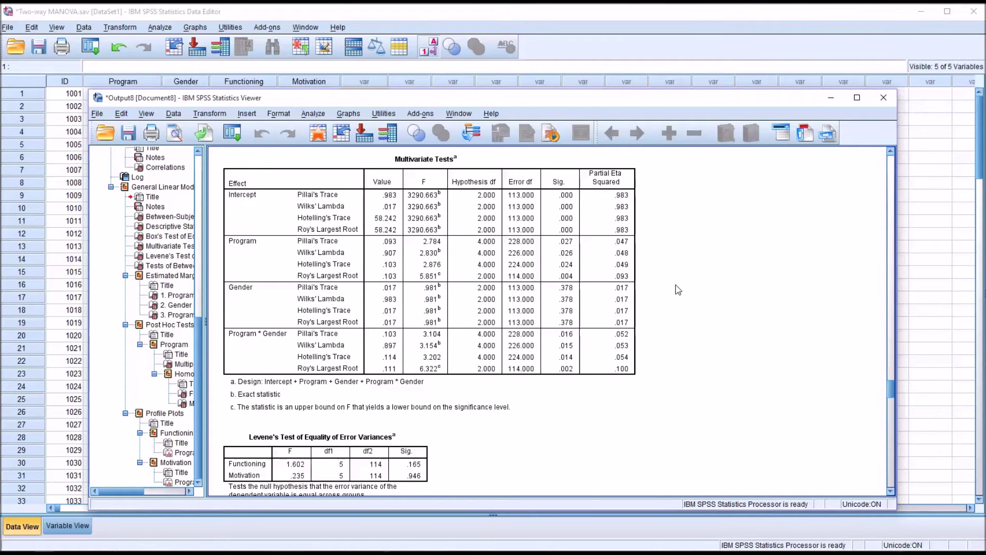
pyautogui.click(529, 299)
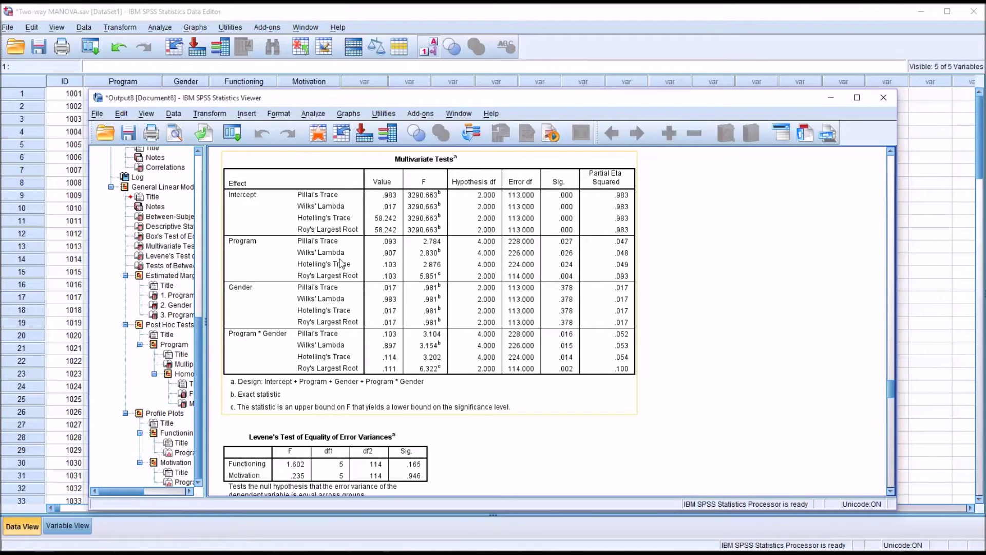
pyautogui.click(621, 313)
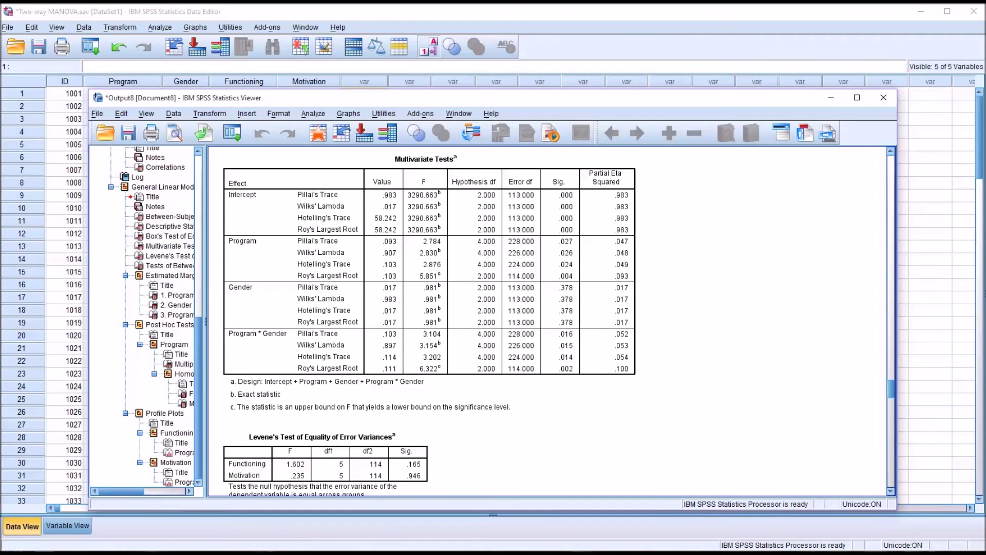
pyautogui.click(343, 414)
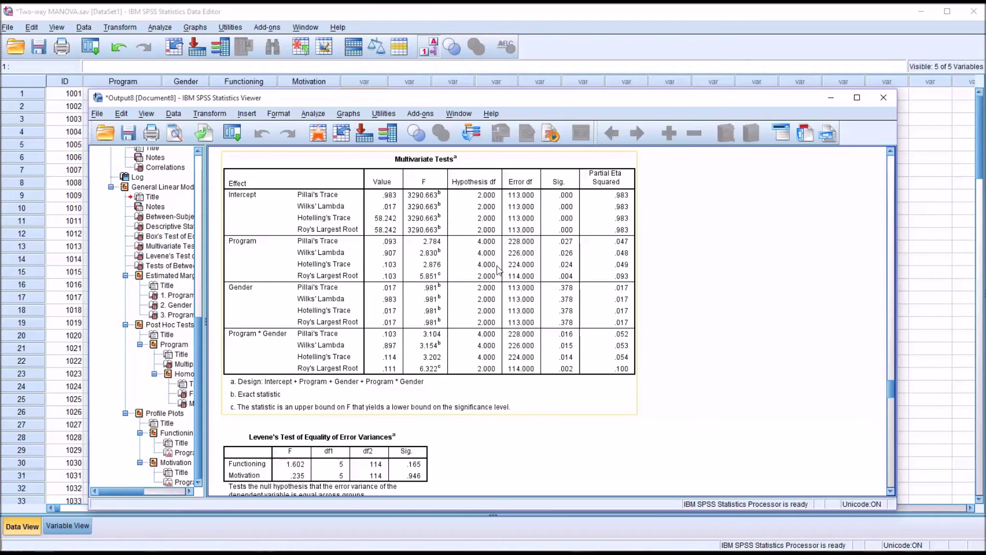
pyautogui.click(671, 380)
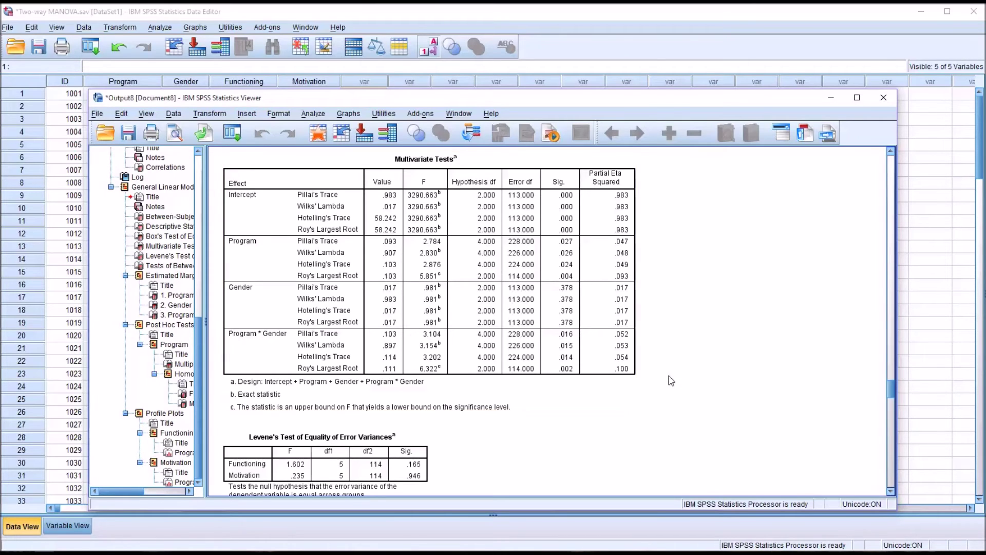
# Check Levene's test of equality of error variances for Functioning and Motivation
pyautogui.click(892, 492)
pyautogui.scroll(-5, 894, 494)
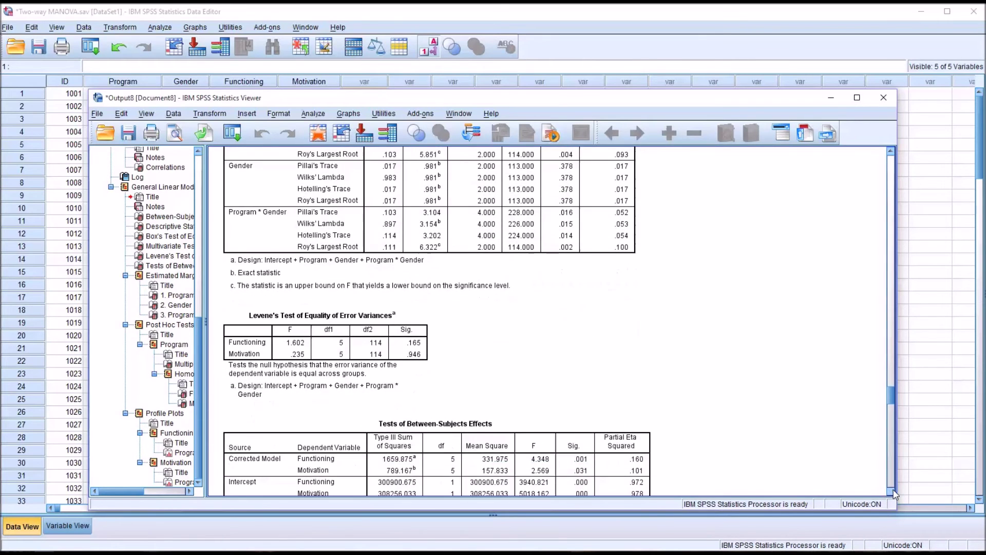
pyautogui.scroll(-4, 894, 493)
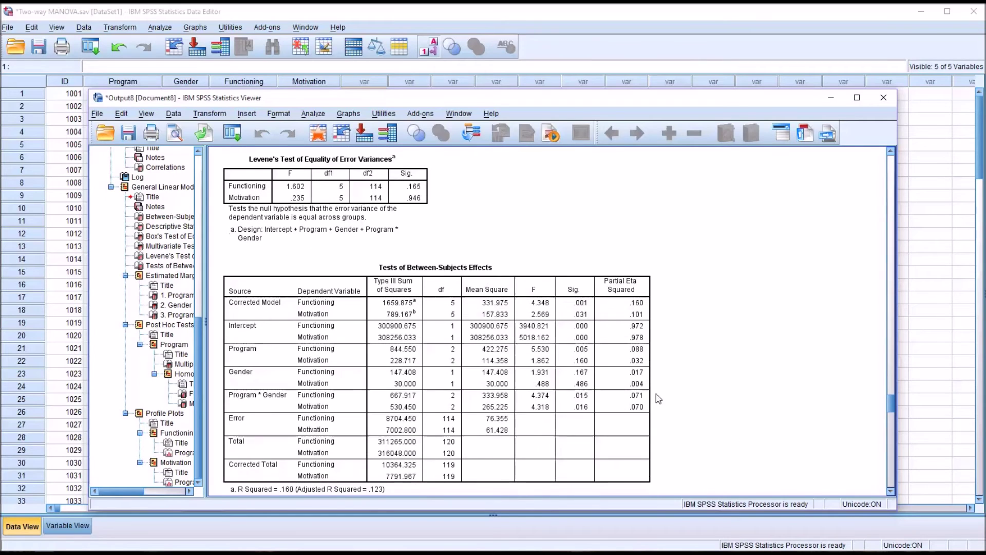
pyautogui.click(420, 214)
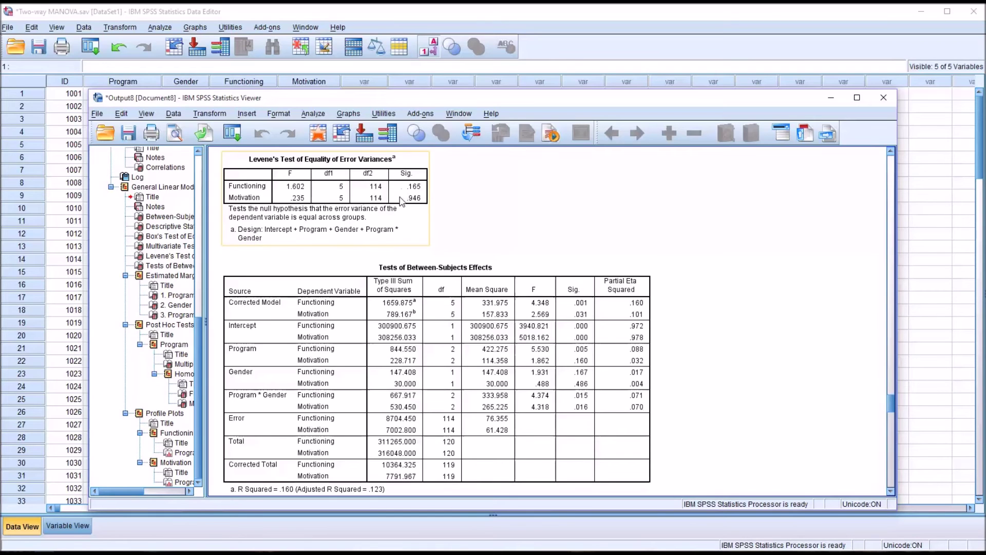
pyautogui.click(624, 417)
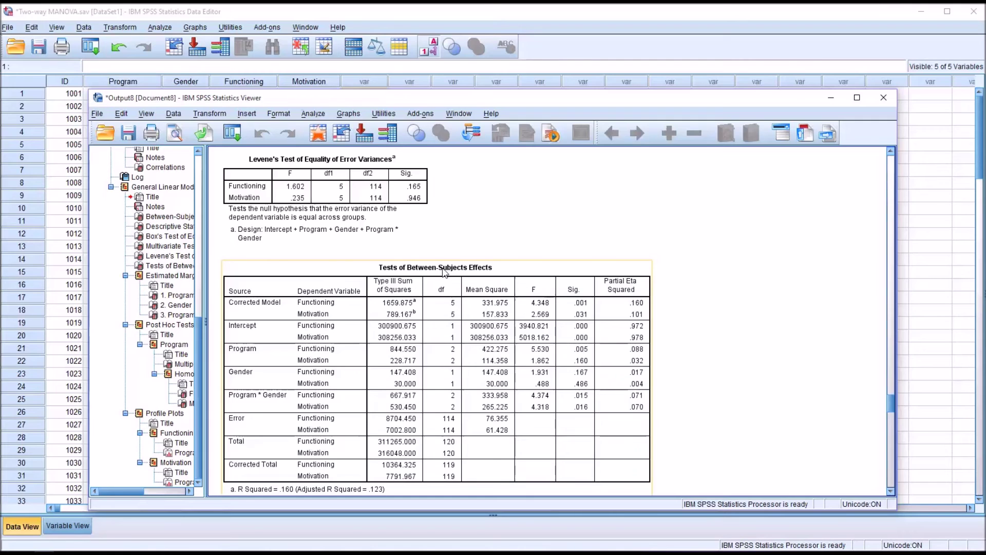
pyautogui.click(750, 381)
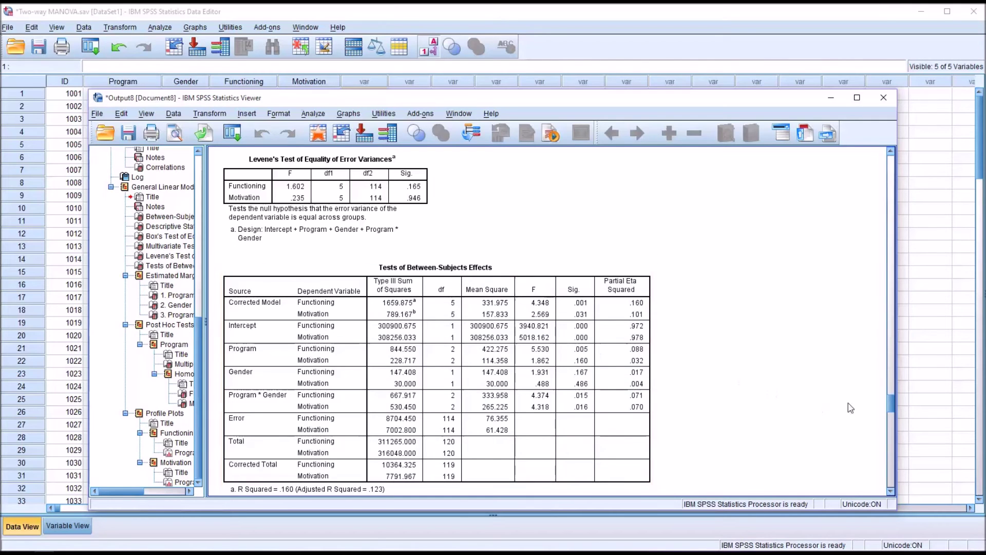
# Examine the between-subjects effects for each dependent variable and compare them with the multivariate tests
pyautogui.scroll(-5, 890, 400)
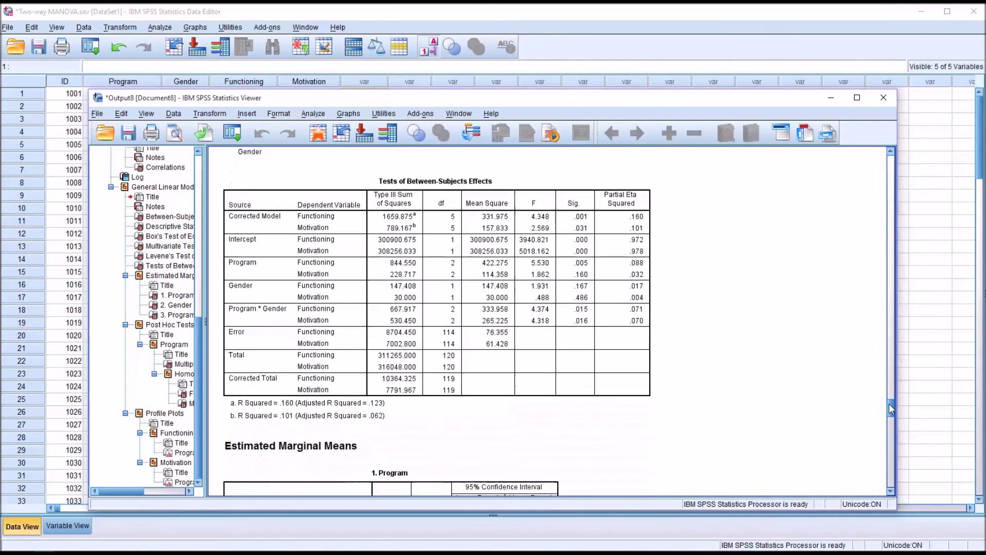
pyautogui.click(365, 318)
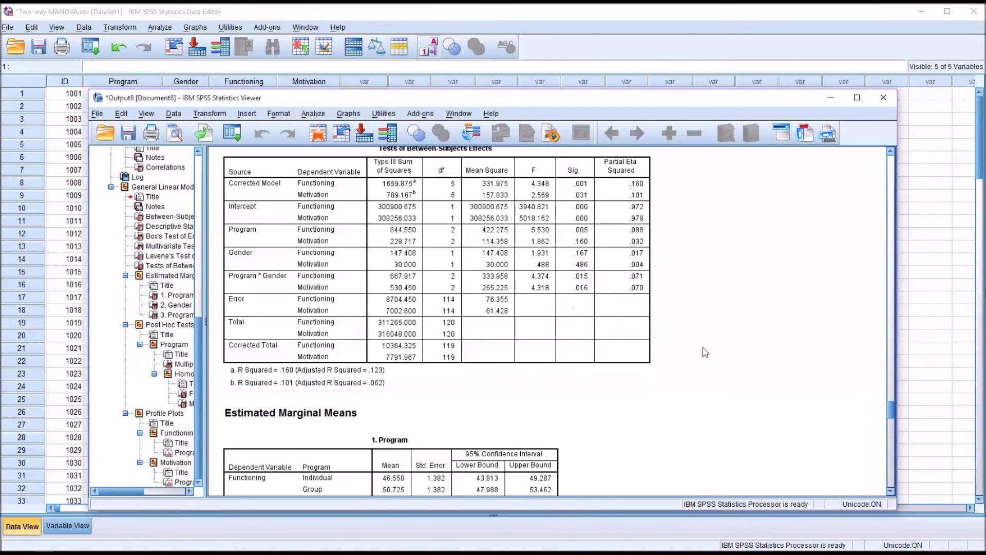
pyautogui.click(595, 367)
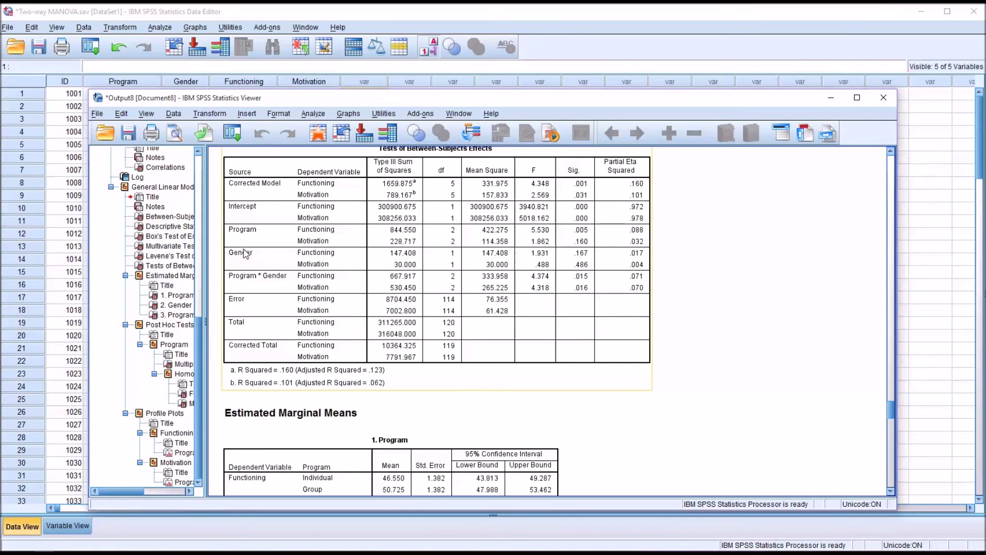
pyautogui.moveTo(892, 411); pyautogui.dragTo(890, 390)
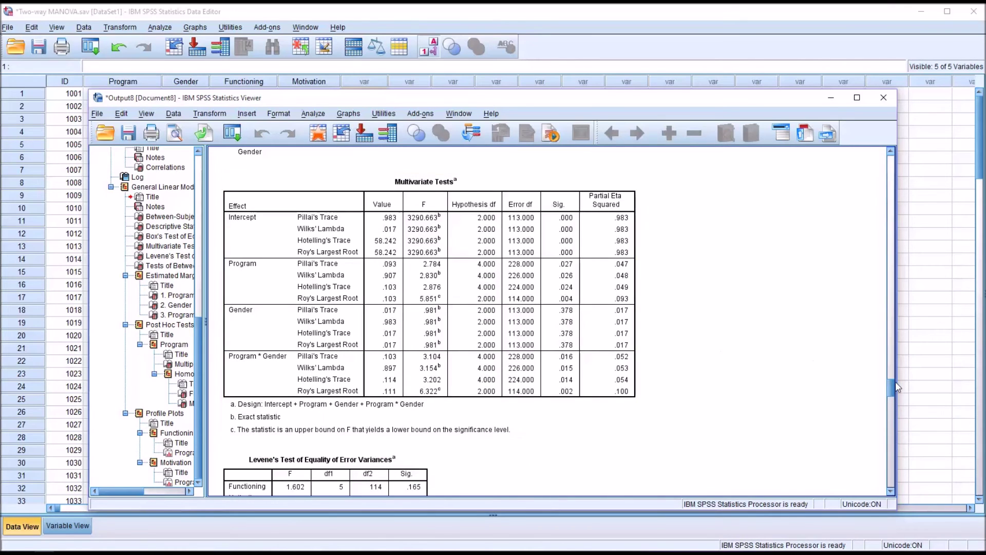
pyautogui.moveTo(892, 390); pyautogui.dragTo(891, 409)
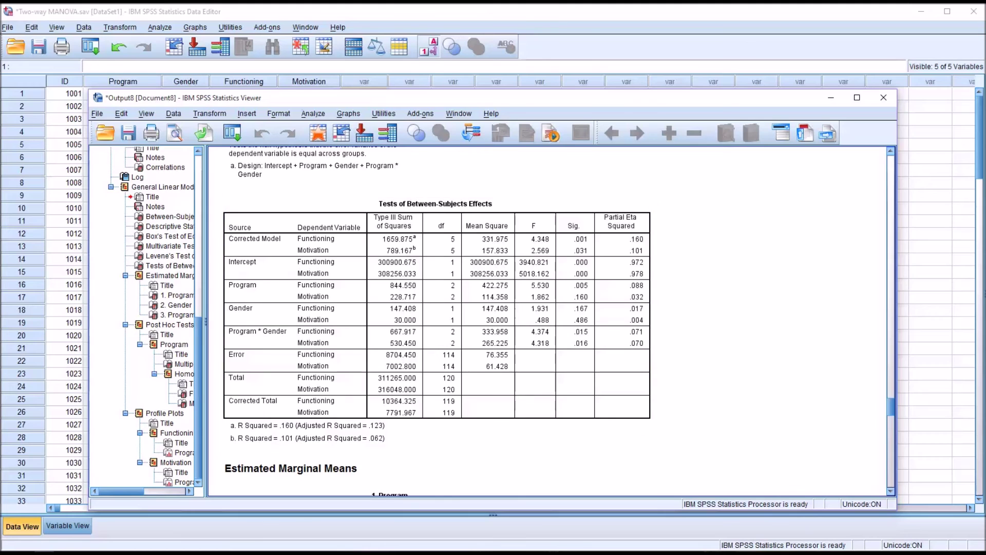
# Review the estimated marginal means tables for Program, Gender and Program*Gender
pyautogui.click(891, 491)
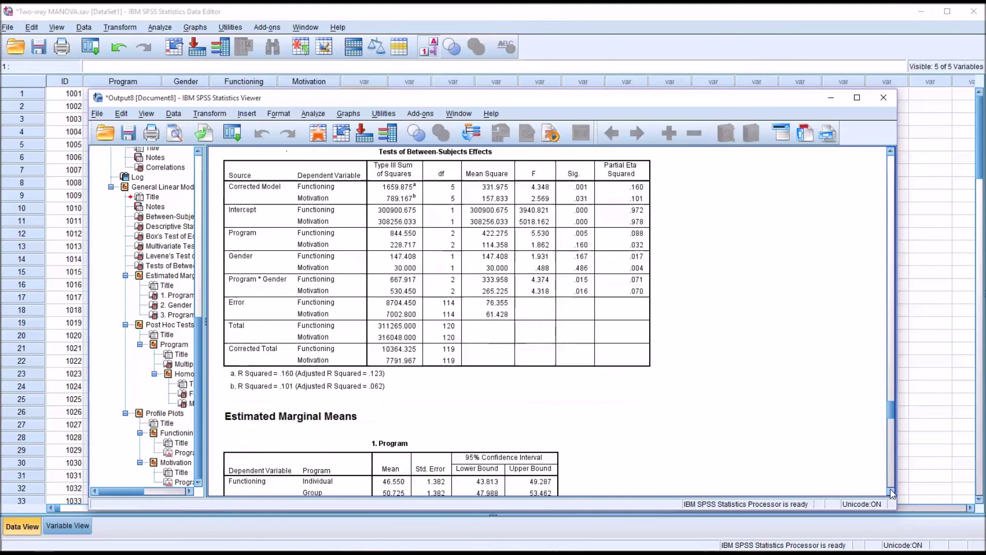
pyautogui.click(891, 491)
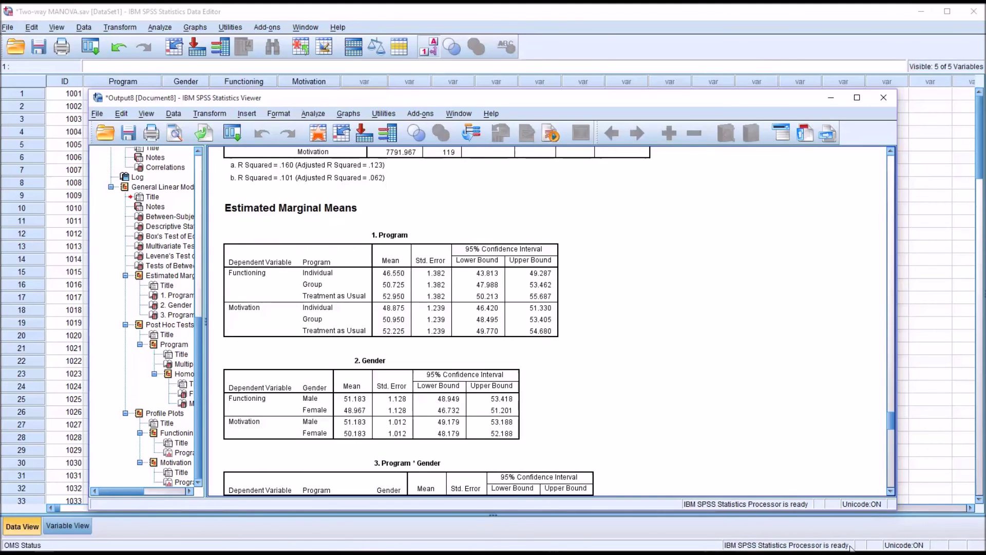
pyautogui.click(891, 492)
pyautogui.click(891, 492)
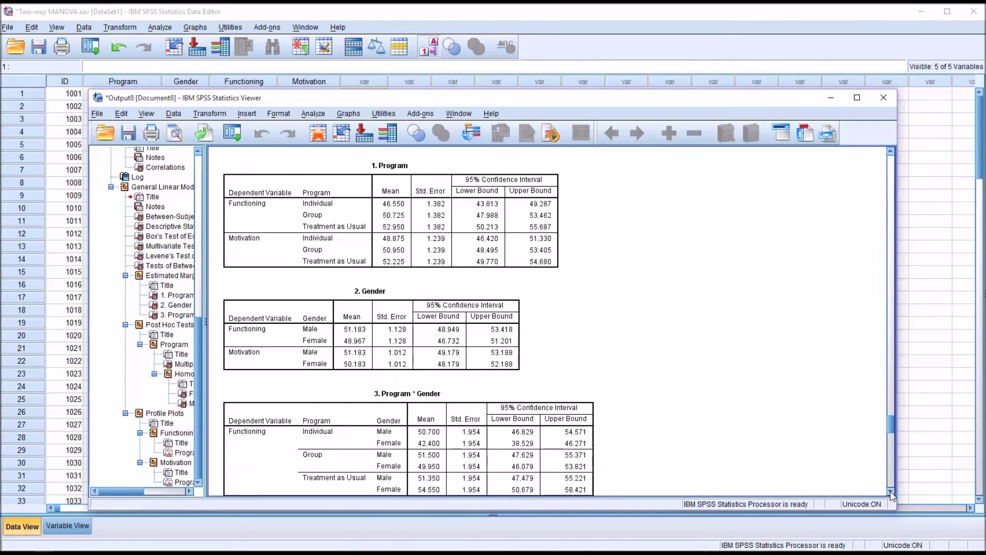
# Examine the Tukey HSD multiple comparisons between programs and the homogeneous subsets
pyautogui.click(891, 492)
pyautogui.click(891, 492)
pyautogui.click(891, 491)
pyautogui.click(891, 491)
pyautogui.click(891, 492)
pyautogui.click(891, 492)
pyautogui.click(890, 492)
pyautogui.click(891, 491)
pyautogui.click(891, 492)
pyautogui.click(891, 492)
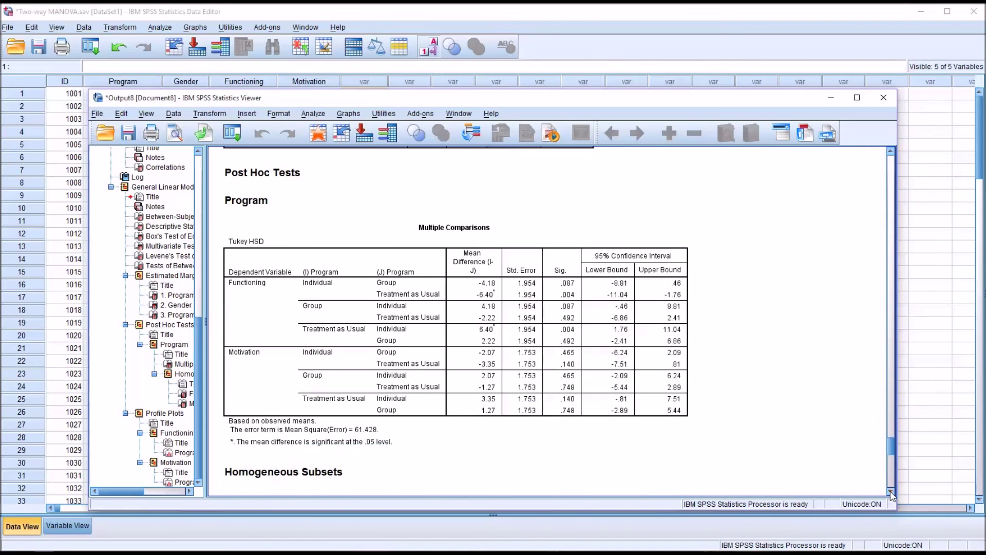
pyautogui.click(891, 492)
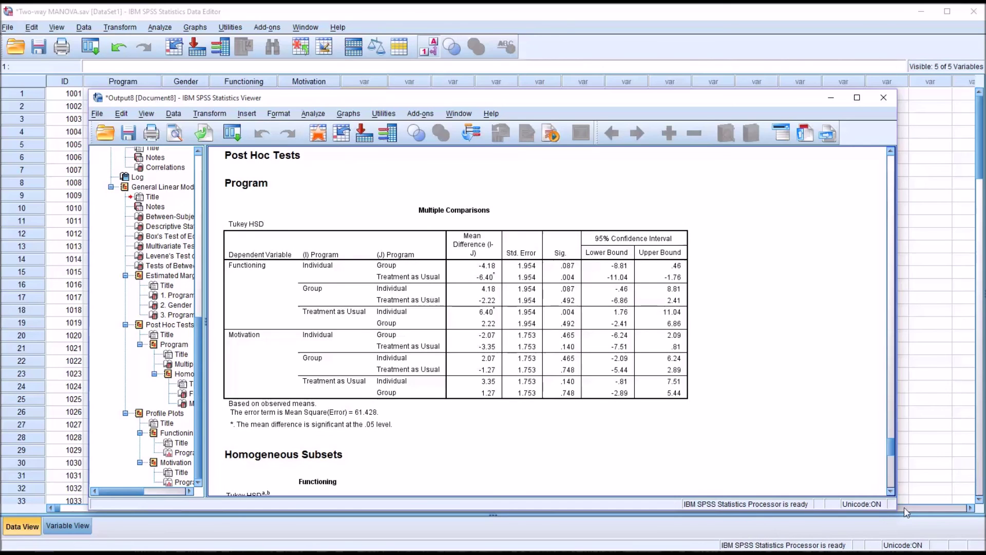
pyautogui.scroll(-10, 887, 495)
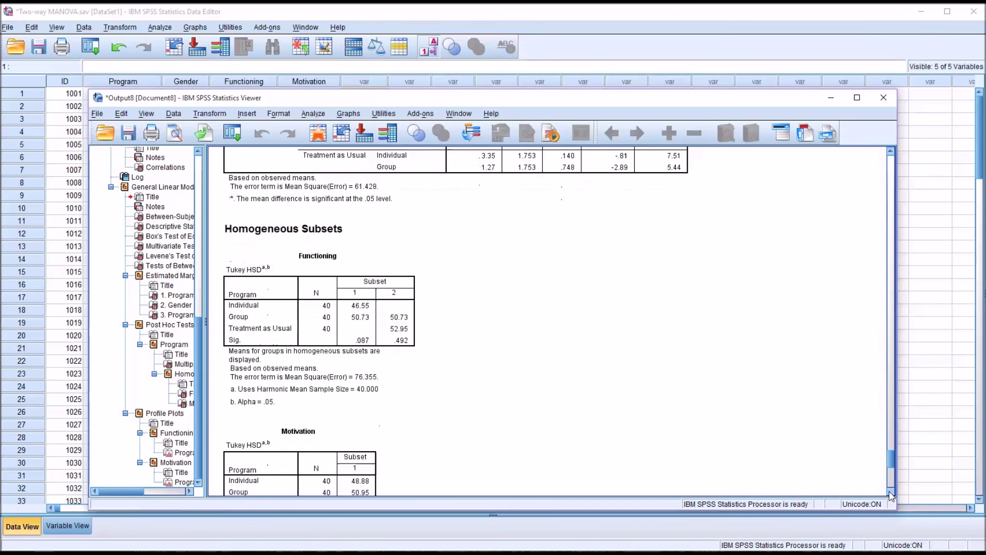
# Examine the profile plot of Functioning by Program with separate lines for male and female
pyautogui.scroll(-7, 892, 495)
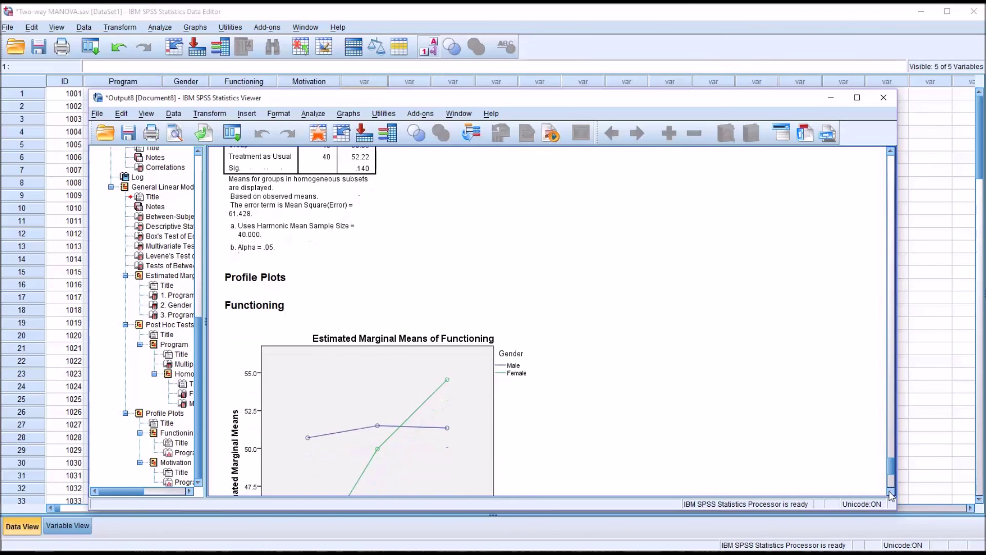
pyautogui.scroll(-5, 892, 494)
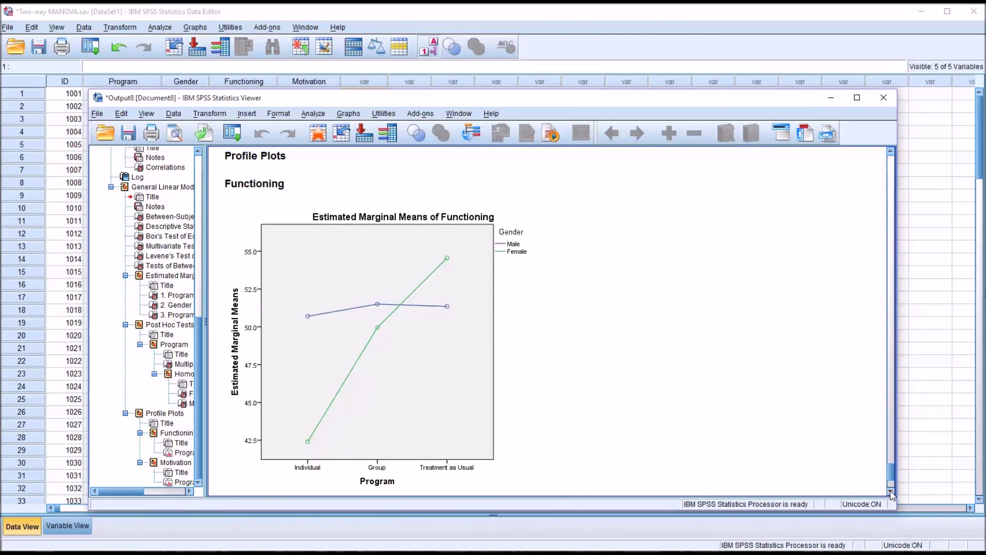
pyautogui.scroll(-3, 891, 495)
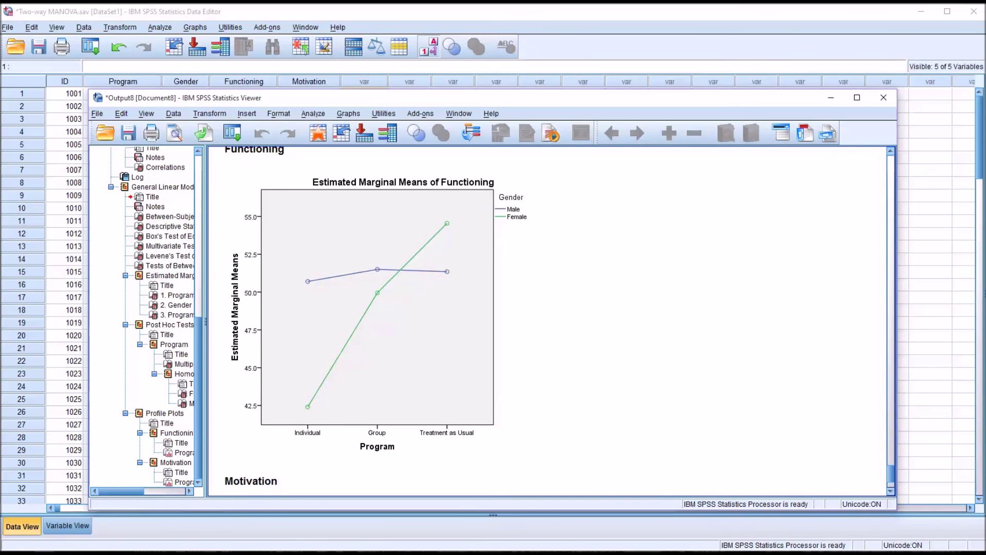
pyautogui.click(481, 426)
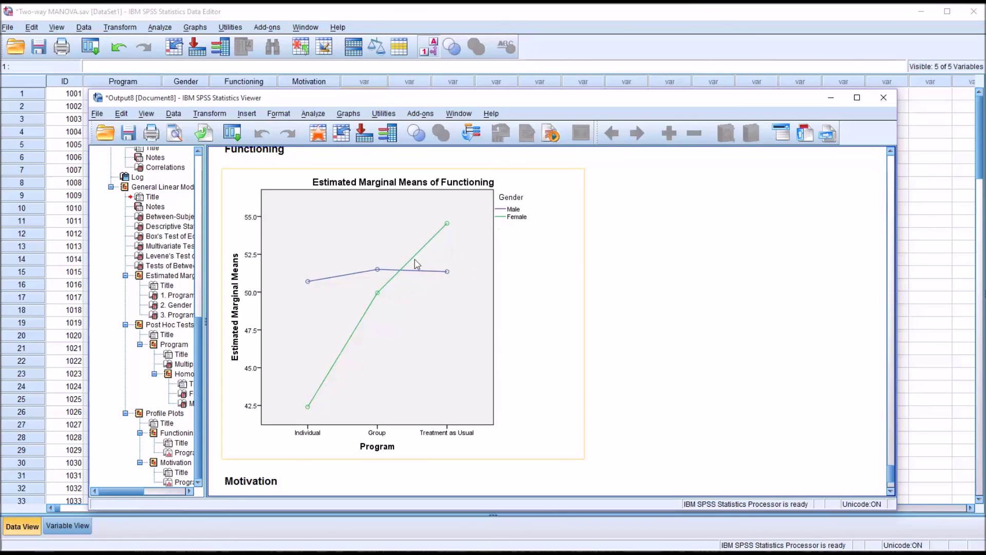
pyautogui.click(591, 484)
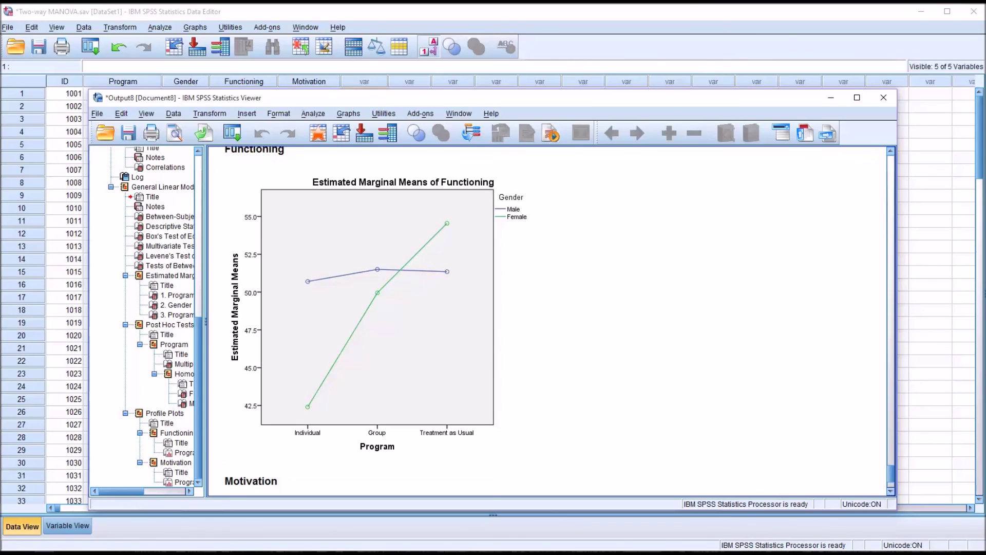
pyautogui.click(584, 388)
# Examine the Motivation profile plot for the Program*Gender interaction and compare it with the Functioning plot
pyautogui.click(891, 492)
pyautogui.click(892, 492)
pyautogui.moveTo(891, 492); pyautogui.dragTo(891, 491)
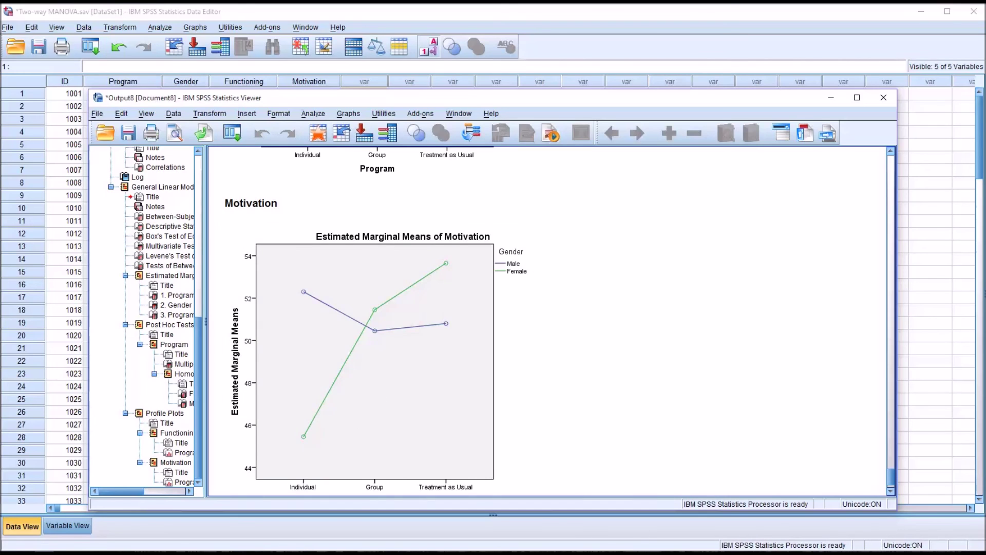
pyautogui.scroll(-1, 549, 321)
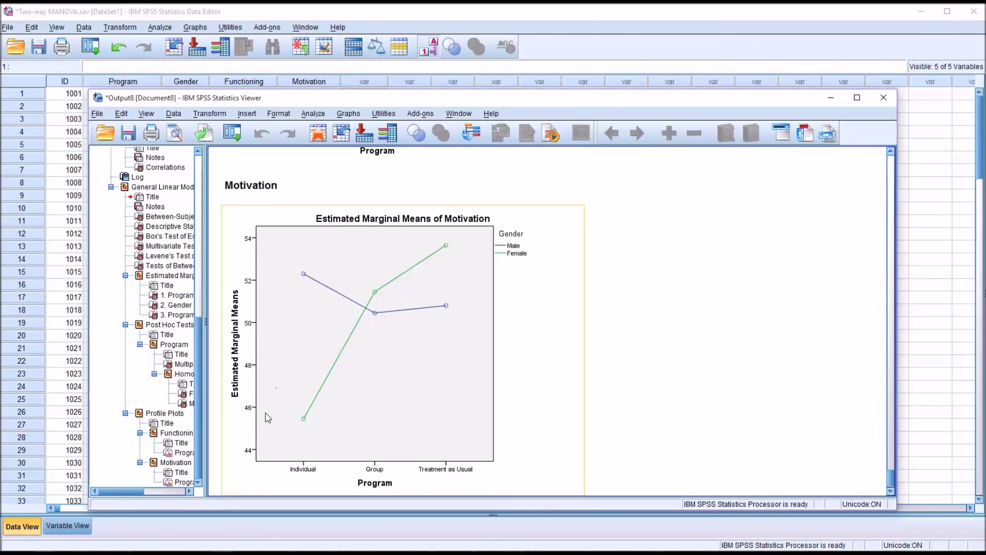
pyautogui.click(617, 356)
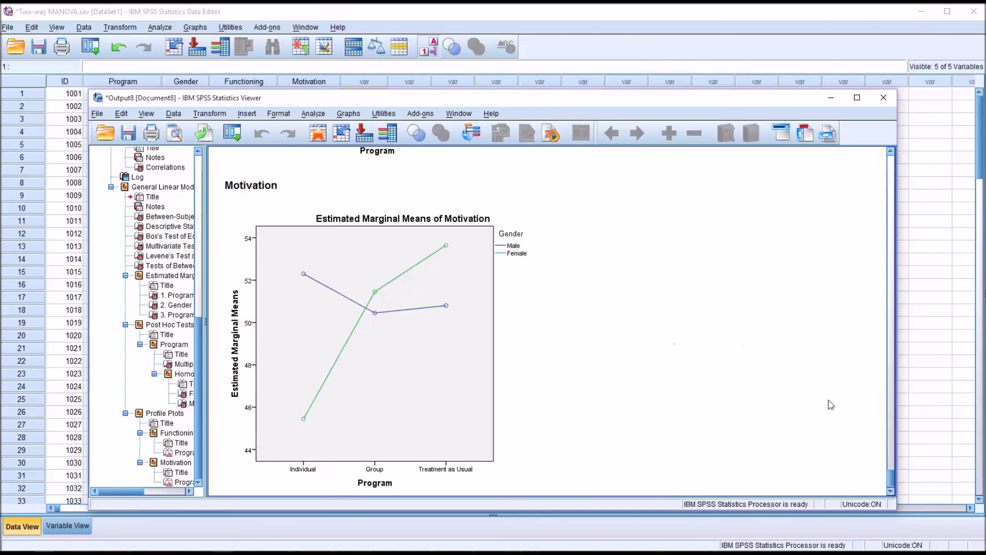
pyautogui.moveTo(893, 474); pyautogui.dragTo(892, 464)
pyautogui.click(450, 453)
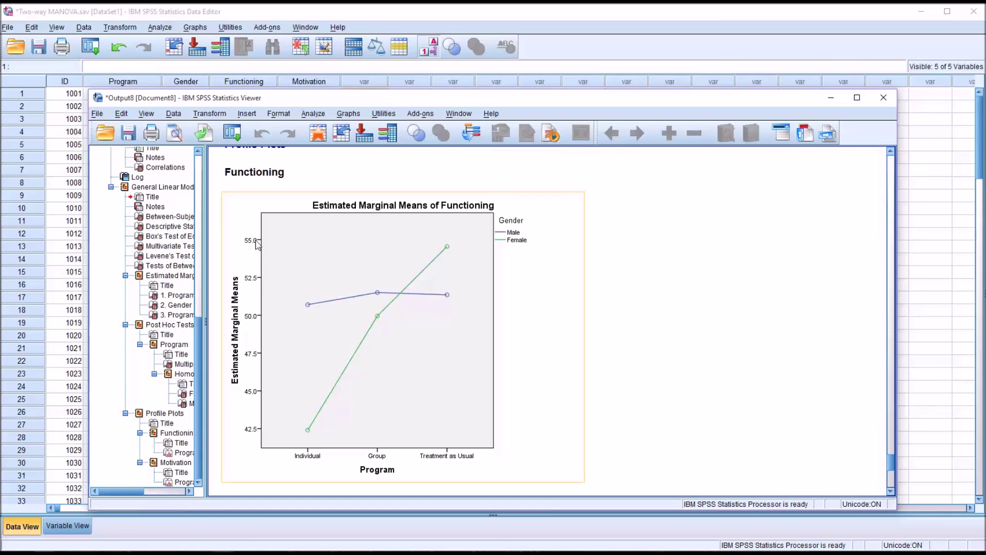